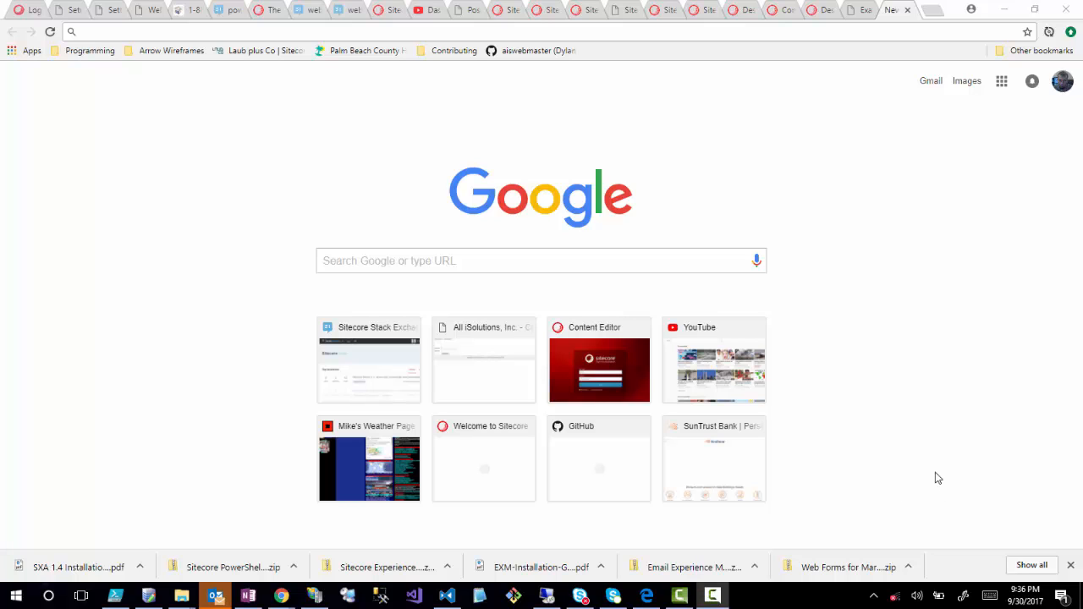
# In Sitecore Instance Manager, set up a new Sitecore CMS 8.2 Update-5 instance with the site name sxa-825
pyautogui.click(148, 597)
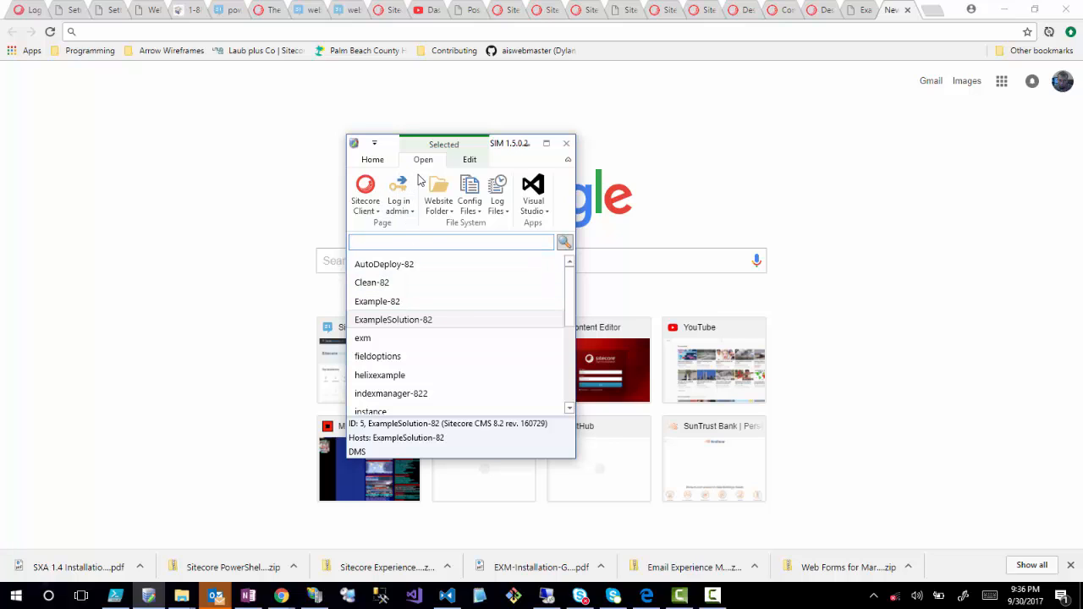
pyautogui.click(372, 160)
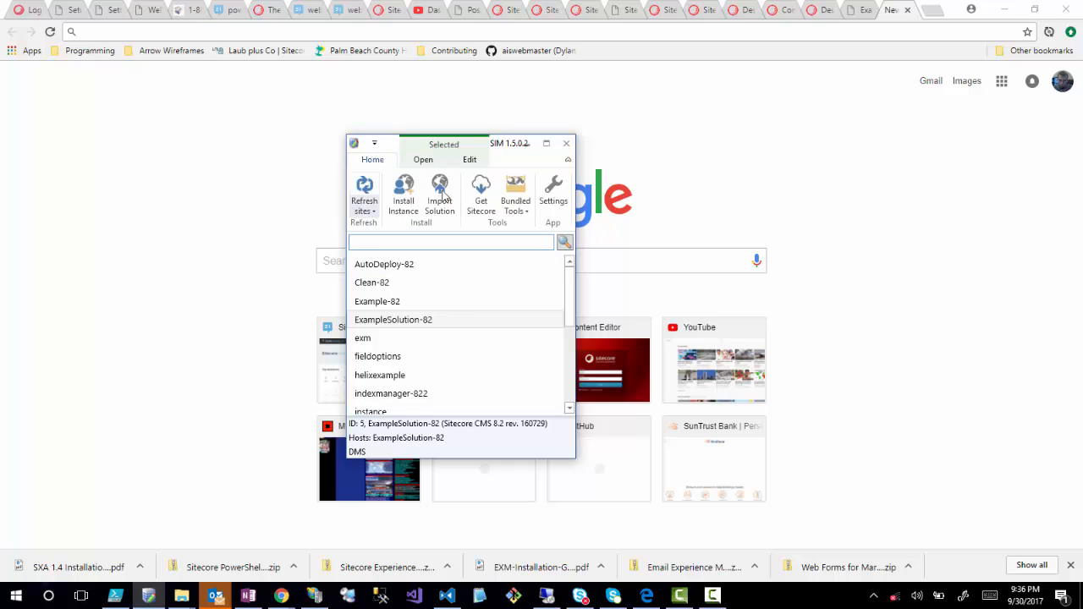
pyautogui.click(399, 191)
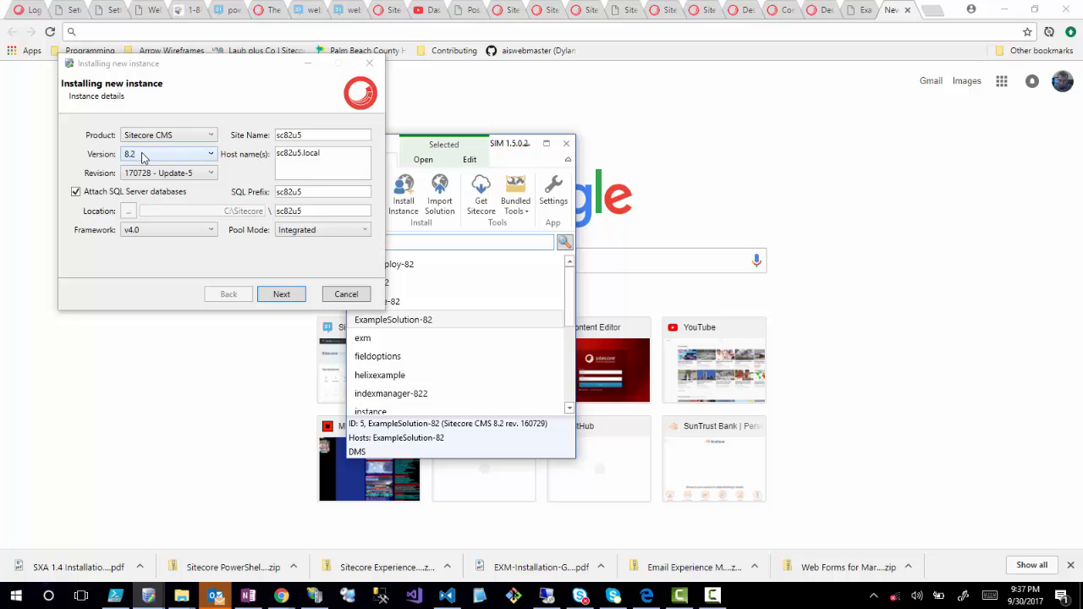
pyautogui.click(338, 133)
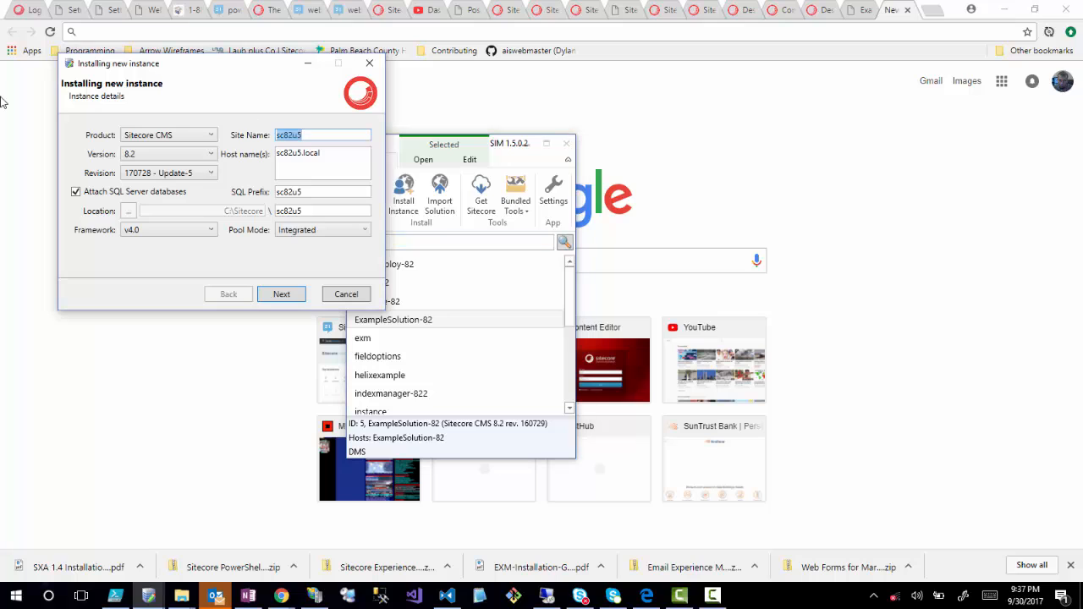
pyautogui.write('x')
pyautogui.press('BackSpace')
pyautogui.write('sxa')
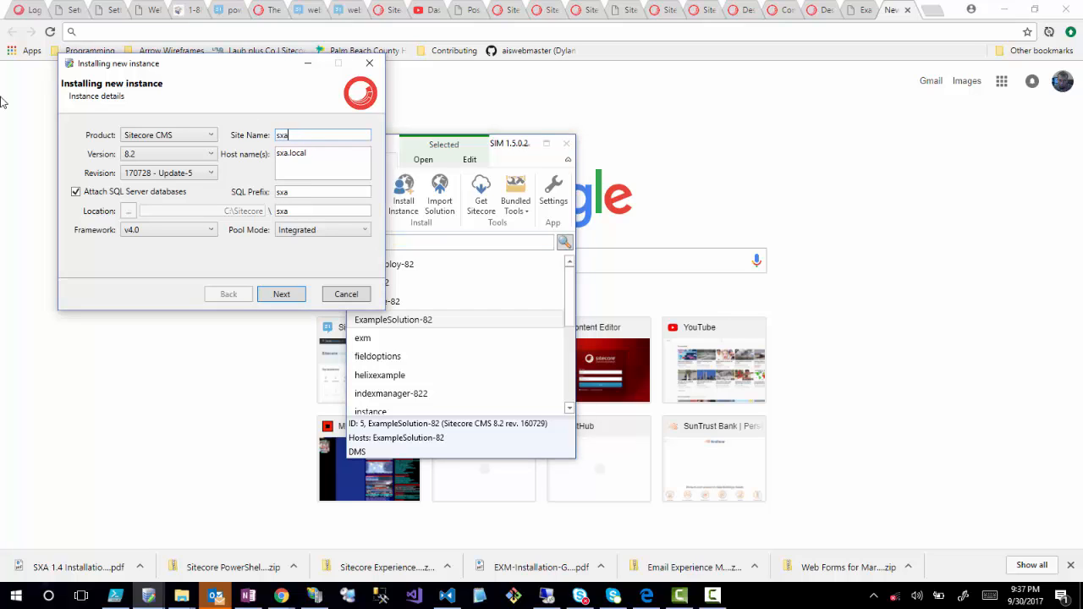
pyautogui.write('-825')
pyautogui.click(282, 295)
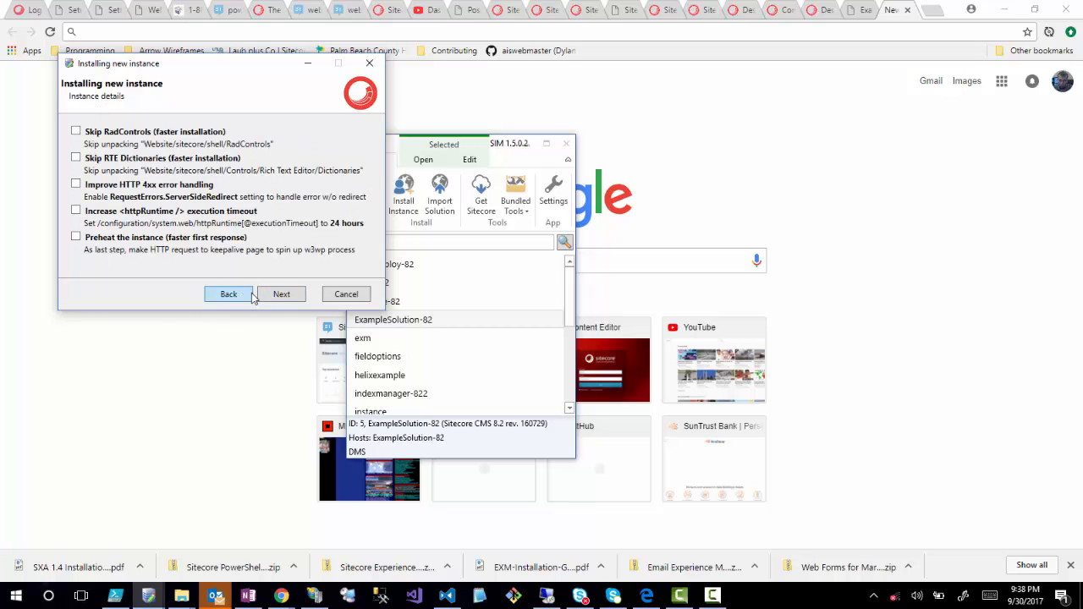
# Keep the default install options without modules and include the Sitecore PowerShell Extensions-4.6 and Sitecore CleanSlate custom packages
pyautogui.click(288, 300)
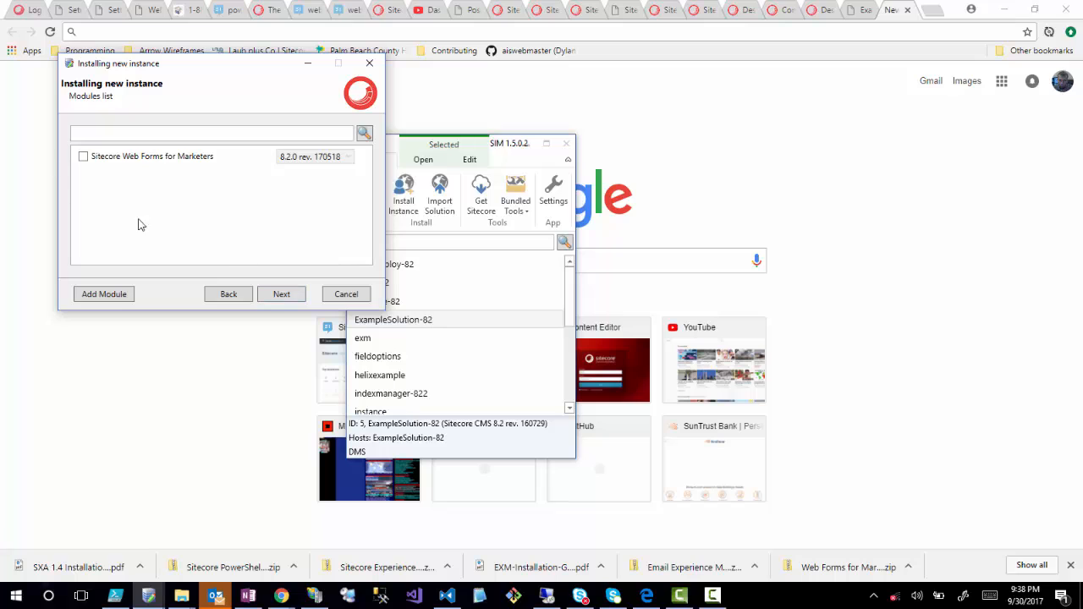
pyautogui.click(276, 298)
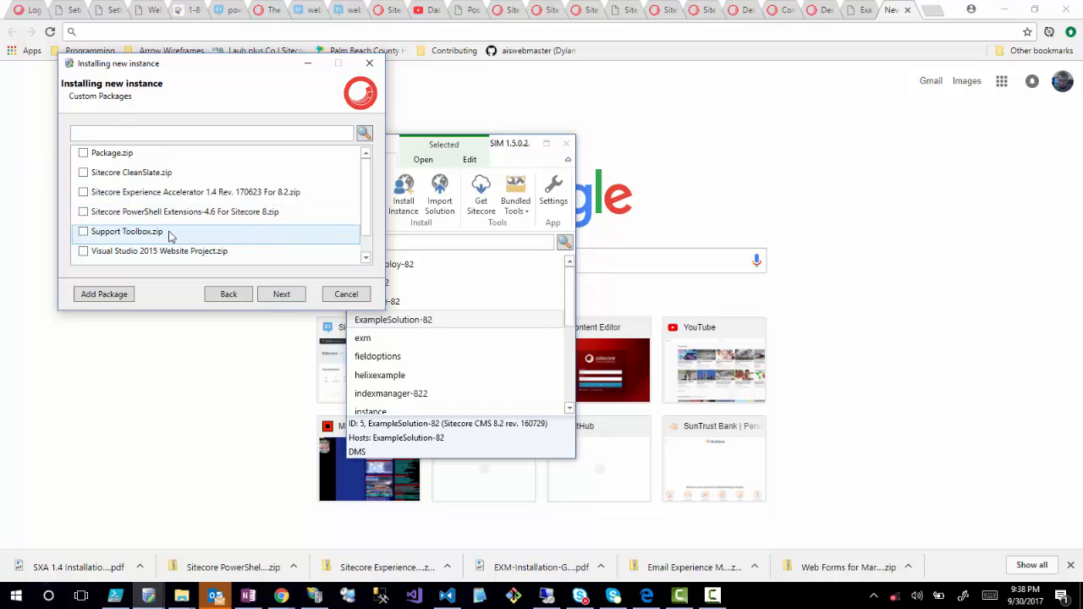
pyautogui.click(83, 213)
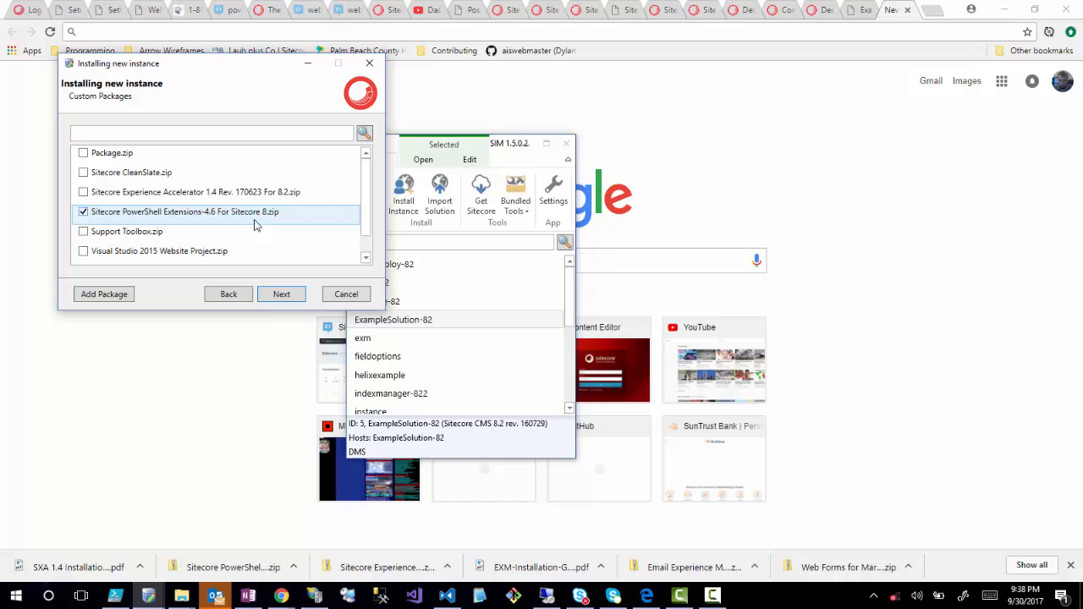
pyautogui.click(83, 172)
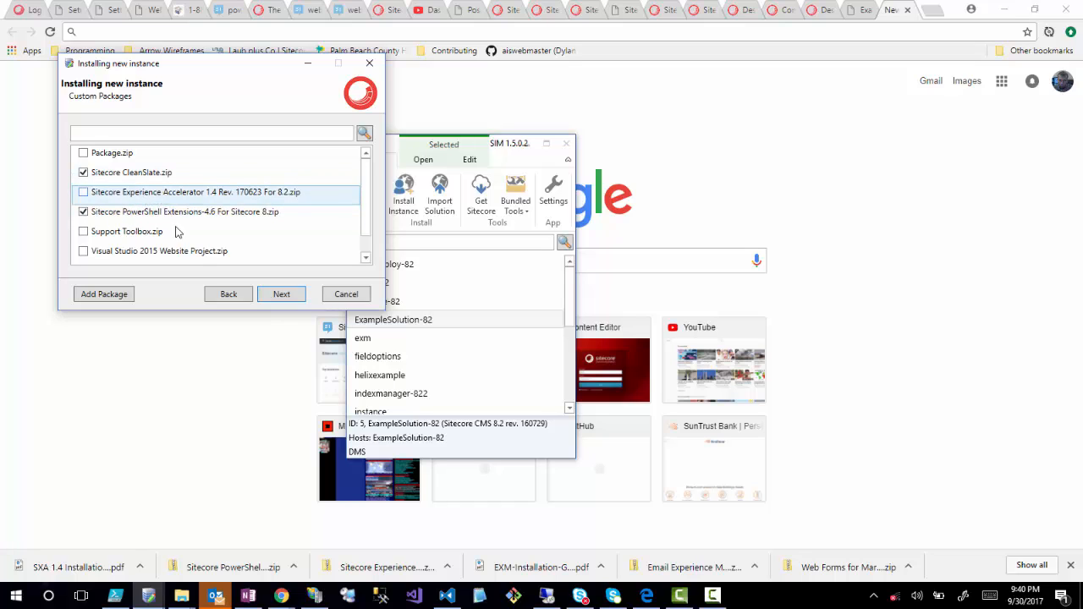
pyautogui.click(279, 296)
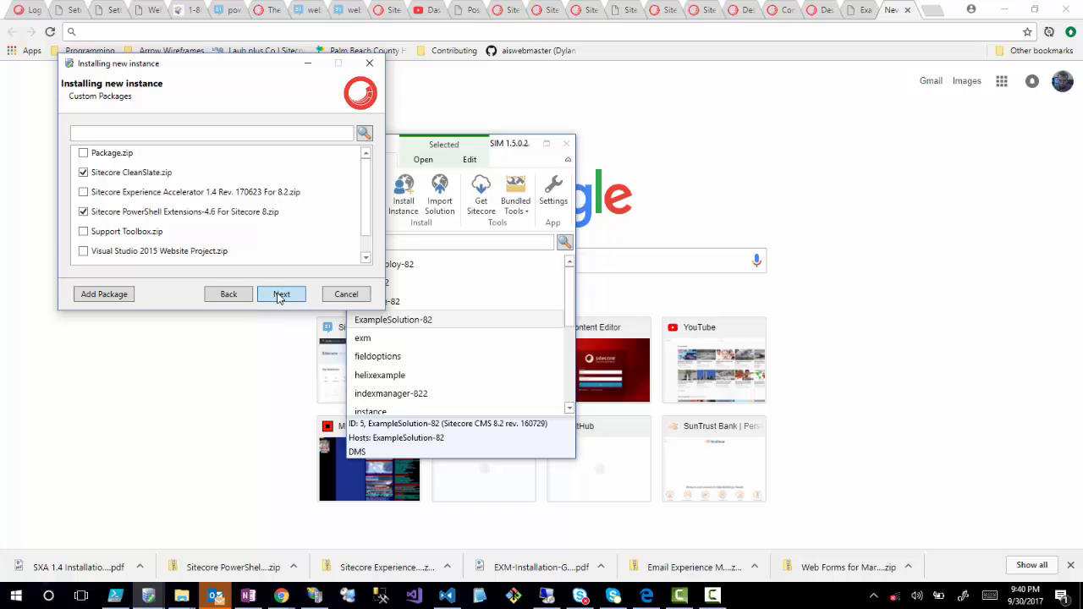
# Install the instance without any configuration presets and finish the wizard with the site opened in the browser
pyautogui.scroll(-5, 302, 207)
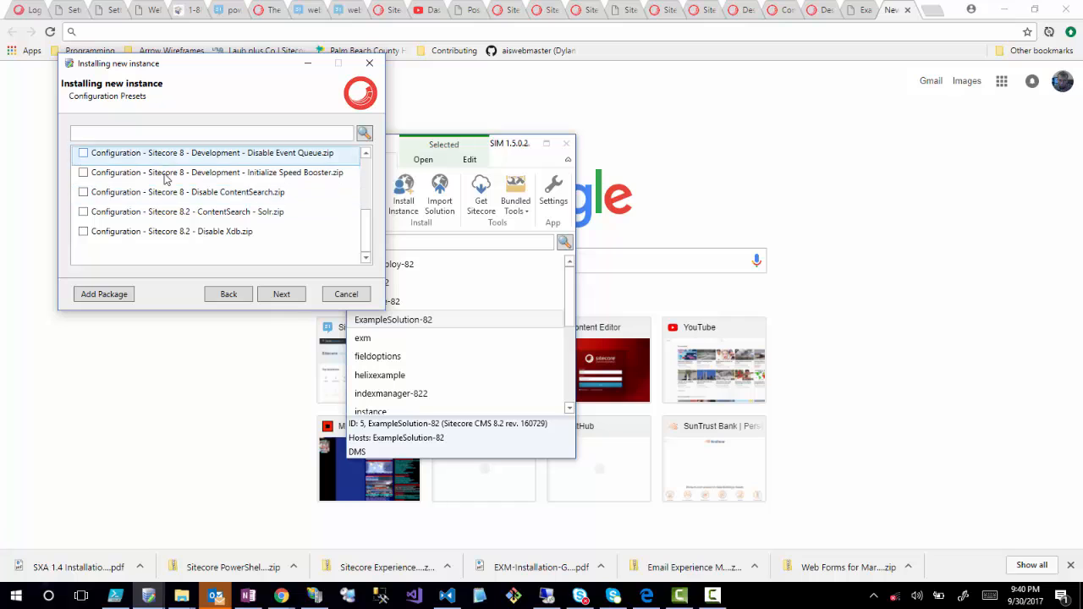
pyautogui.click(282, 294)
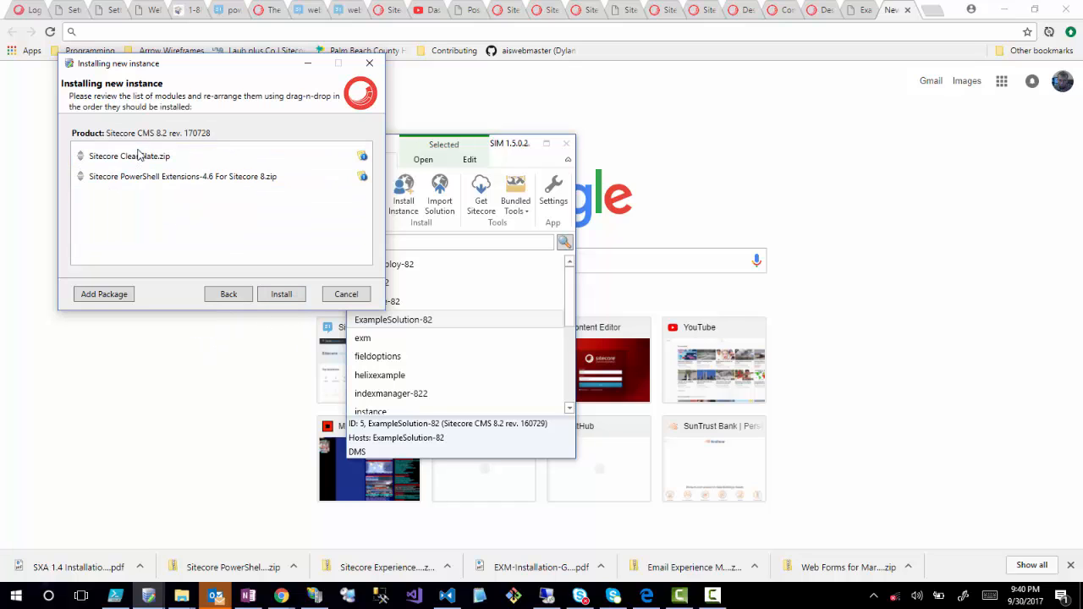
pyautogui.click(282, 294)
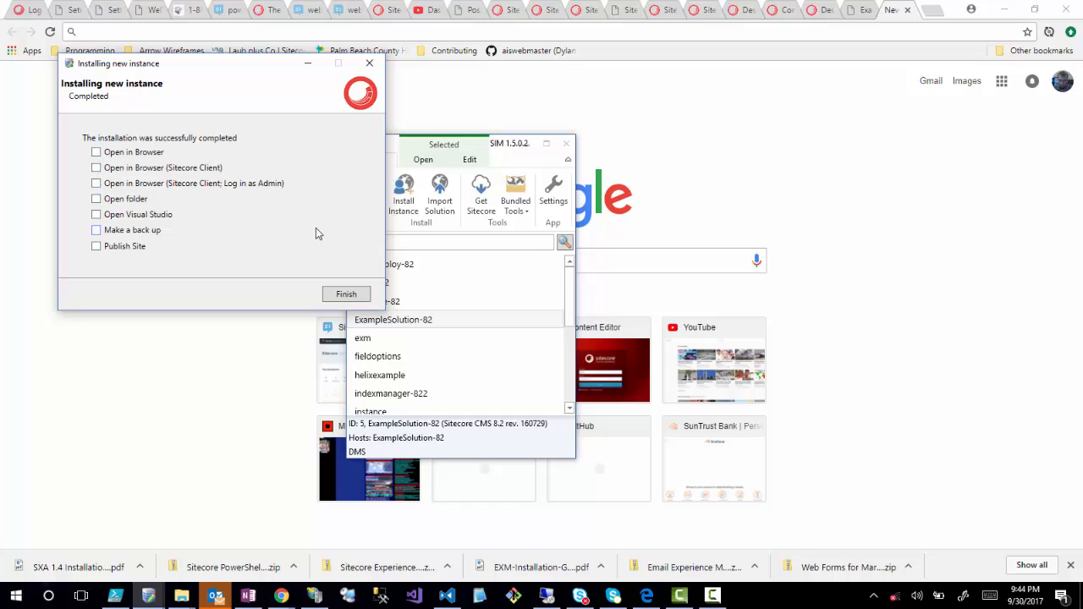
pyautogui.click(97, 153)
pyautogui.click(347, 294)
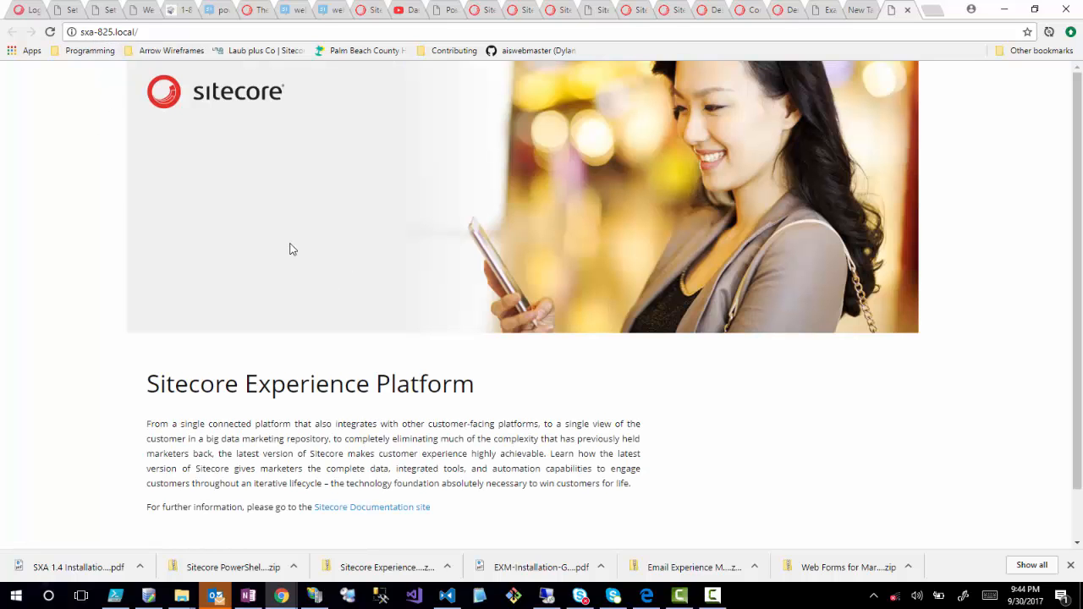
# Go to the Sitecore login page at sxa-825.local/sitecore
pyautogui.click(213, 34)
pyautogui.click(215, 34)
pyautogui.write('sitecore')
pyautogui.press('Return')
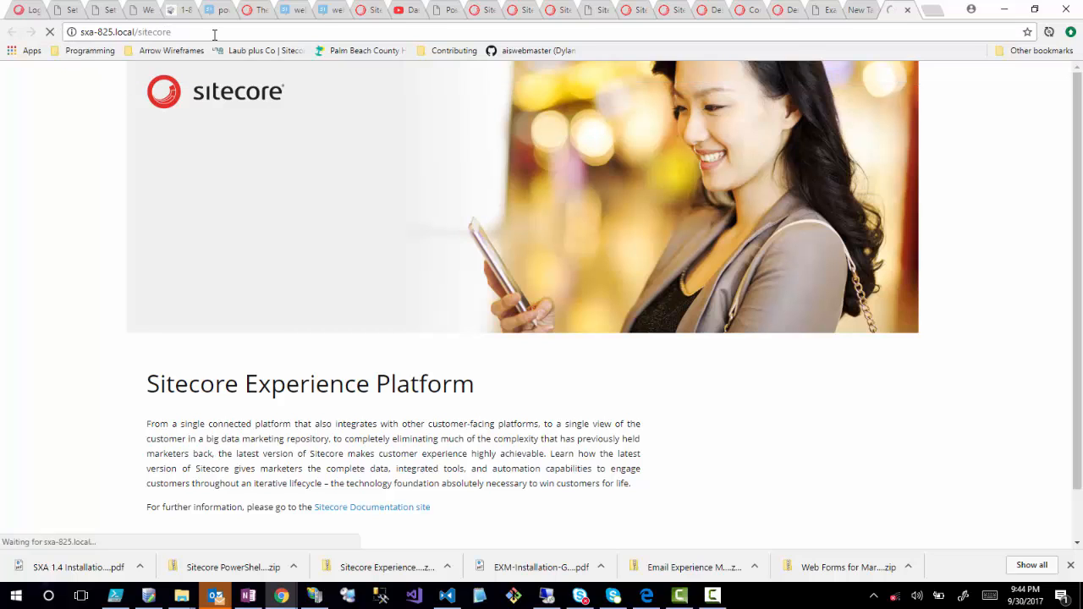
# Log in to Sitecore as admin with the account password and decline to have the browser save it
pyautogui.write('admi')
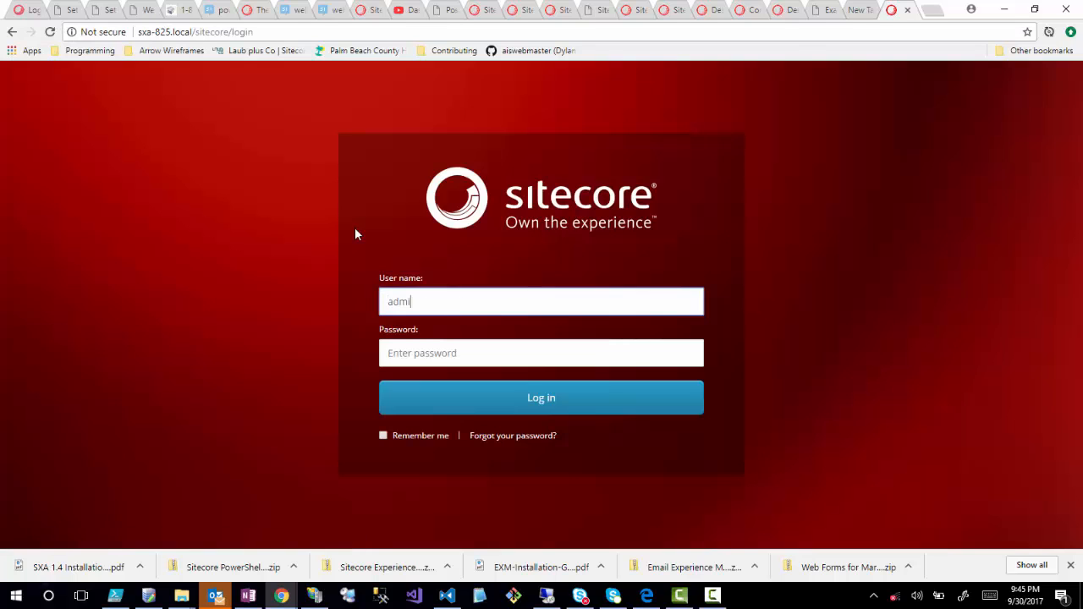
pyautogui.write('n')
pyautogui.press('Tab')
pyautogui.write('b')
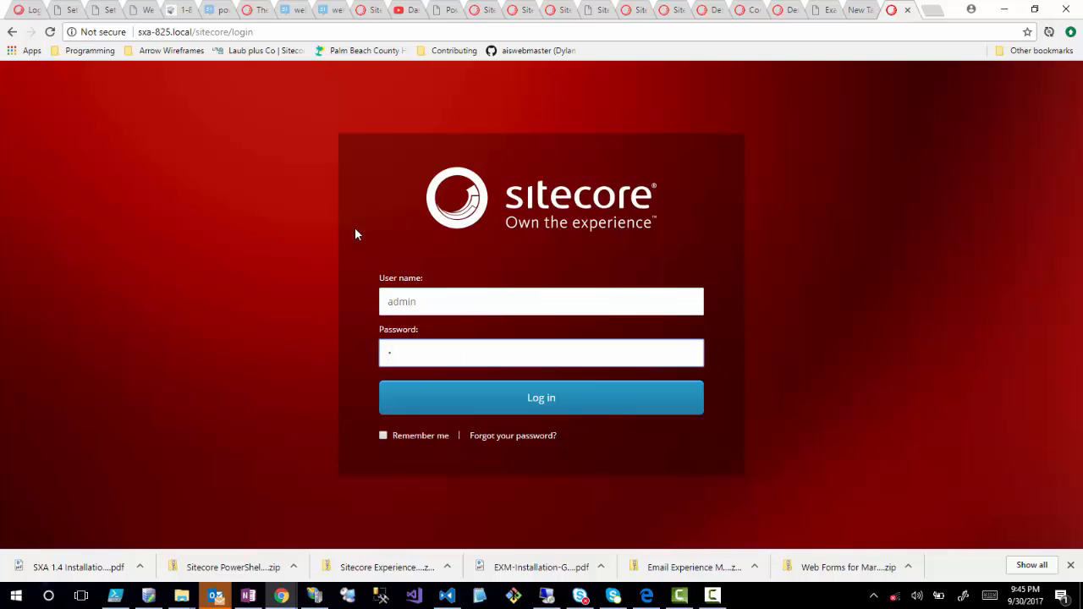
pyautogui.click(458, 403)
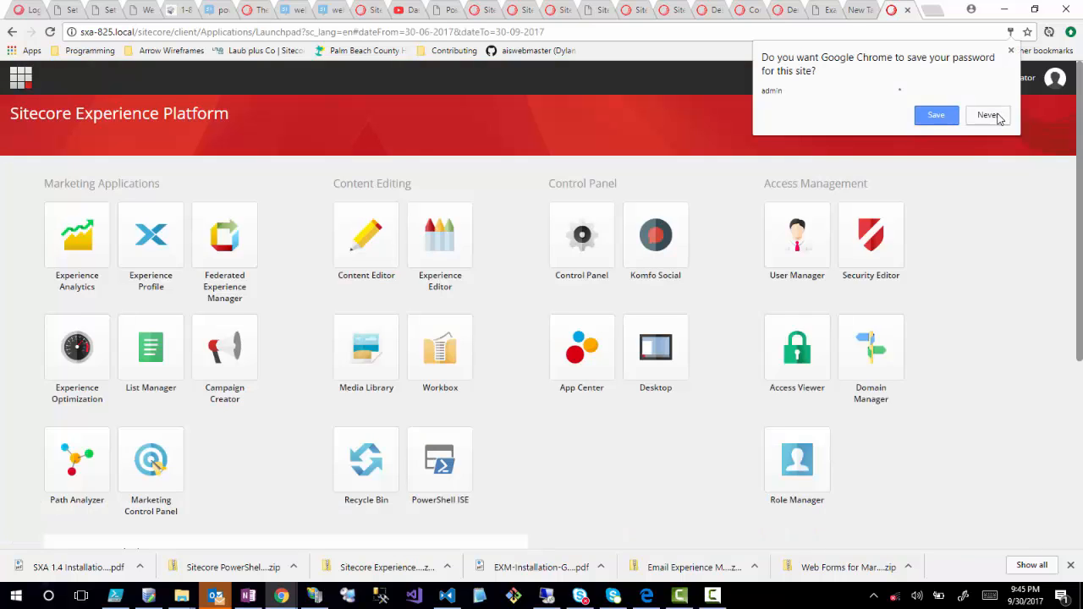
pyautogui.click(988, 115)
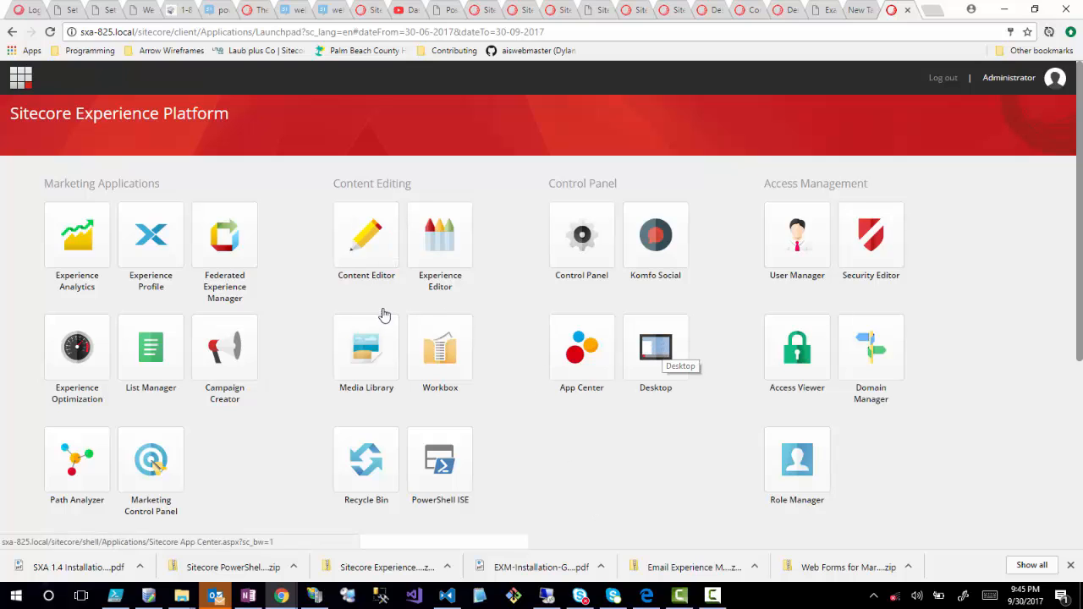
# Open the Content Editor and examine the Content item and the Workflows folder under System
pyautogui.click(364, 241)
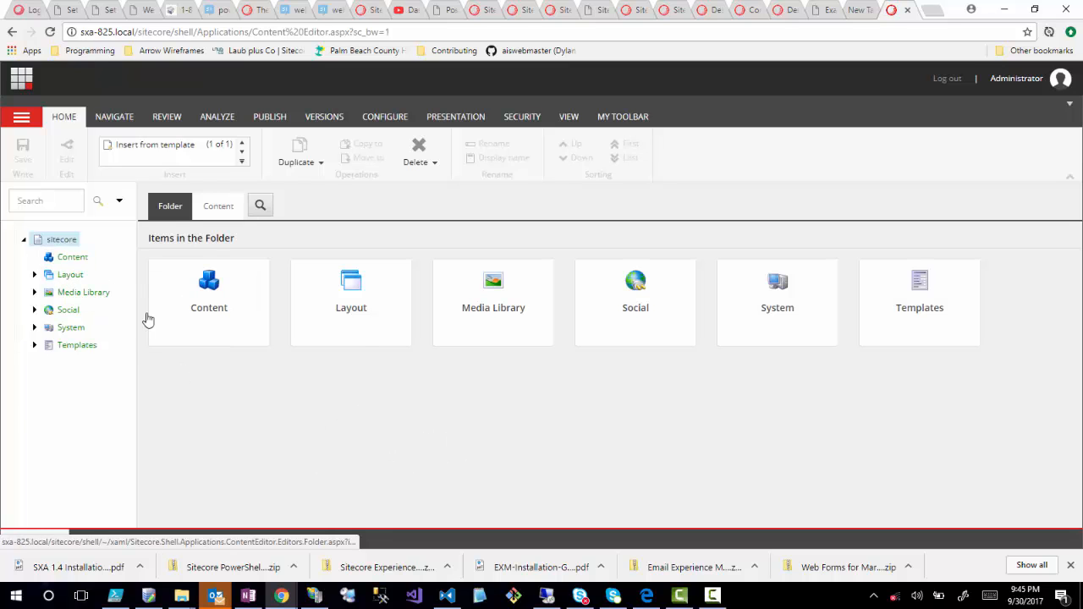
pyautogui.click(67, 258)
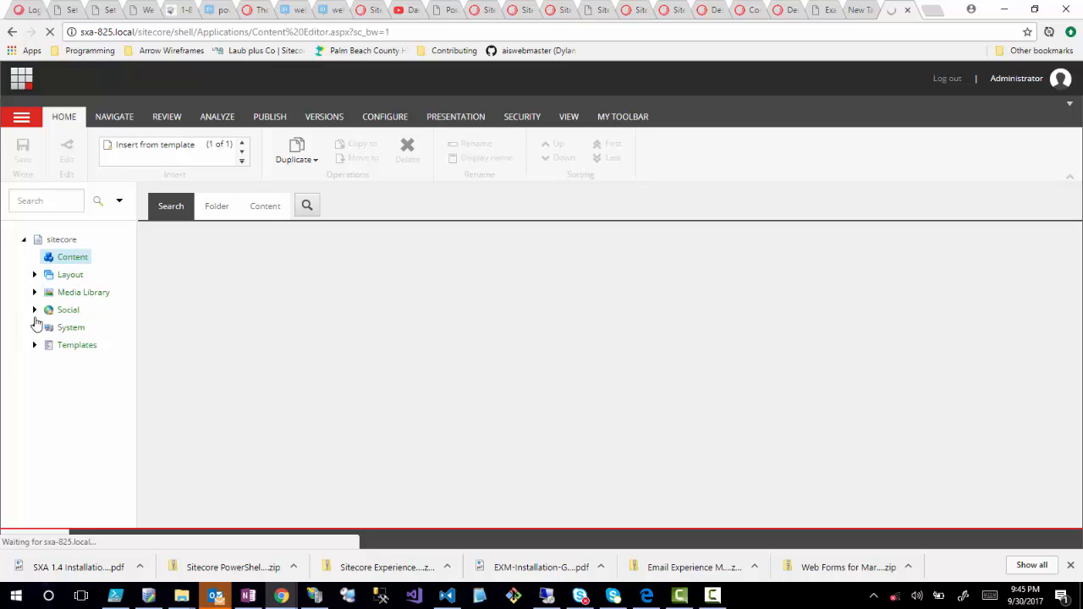
pyautogui.click(34, 327)
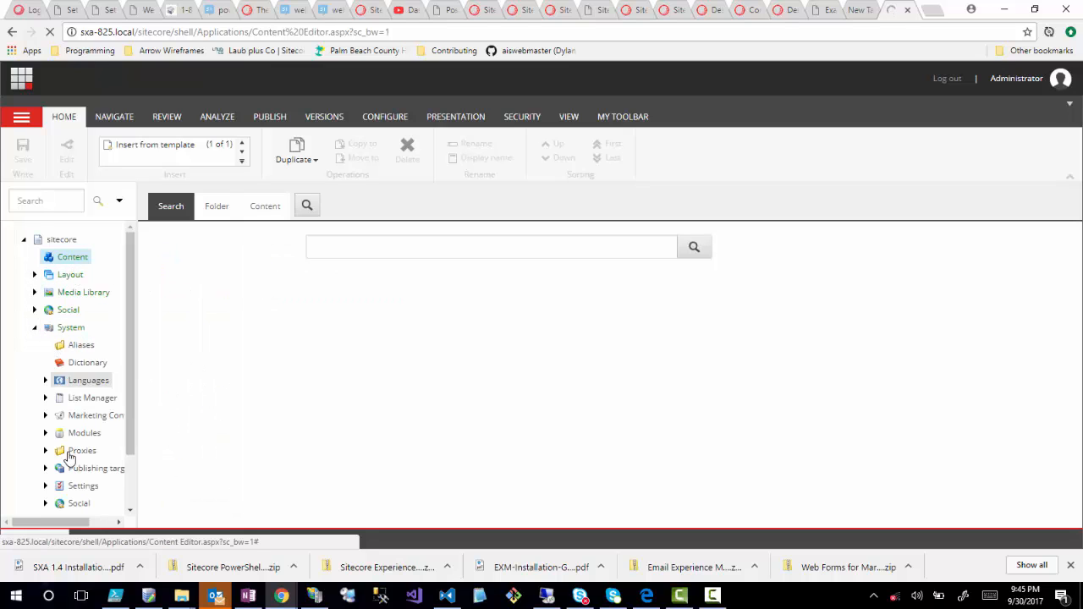
pyautogui.scroll(-1, 72, 455)
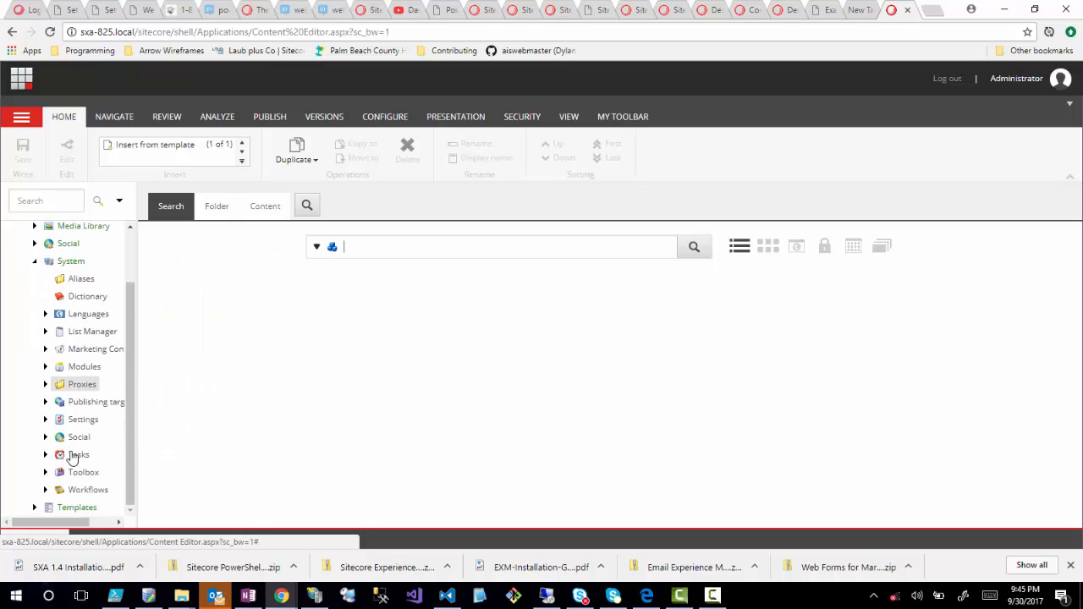
pyautogui.click(44, 491)
pyautogui.scroll(-2, 108, 441)
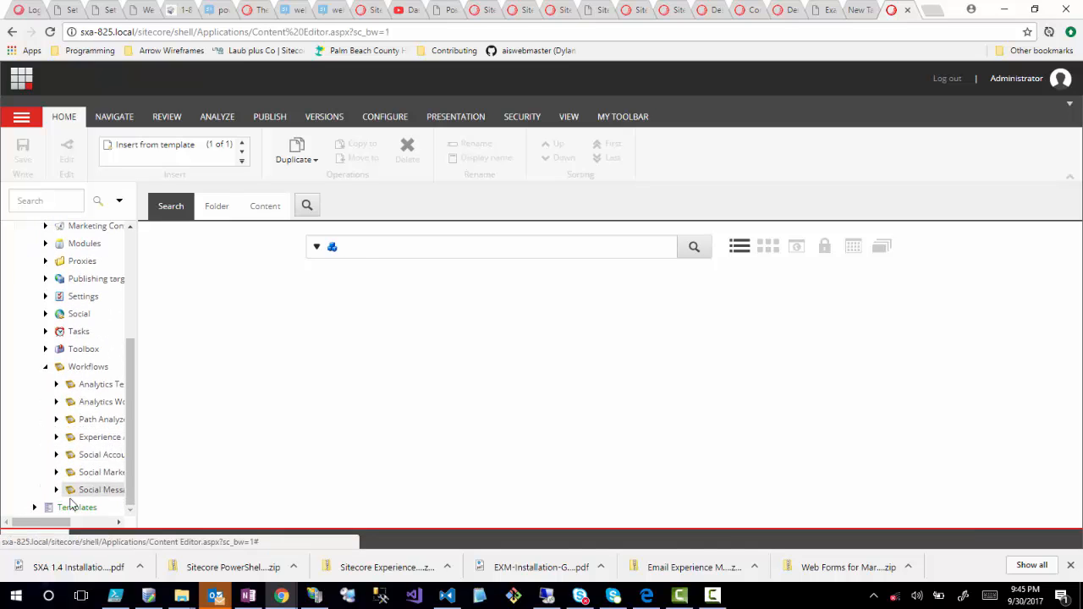
pyautogui.click(44, 367)
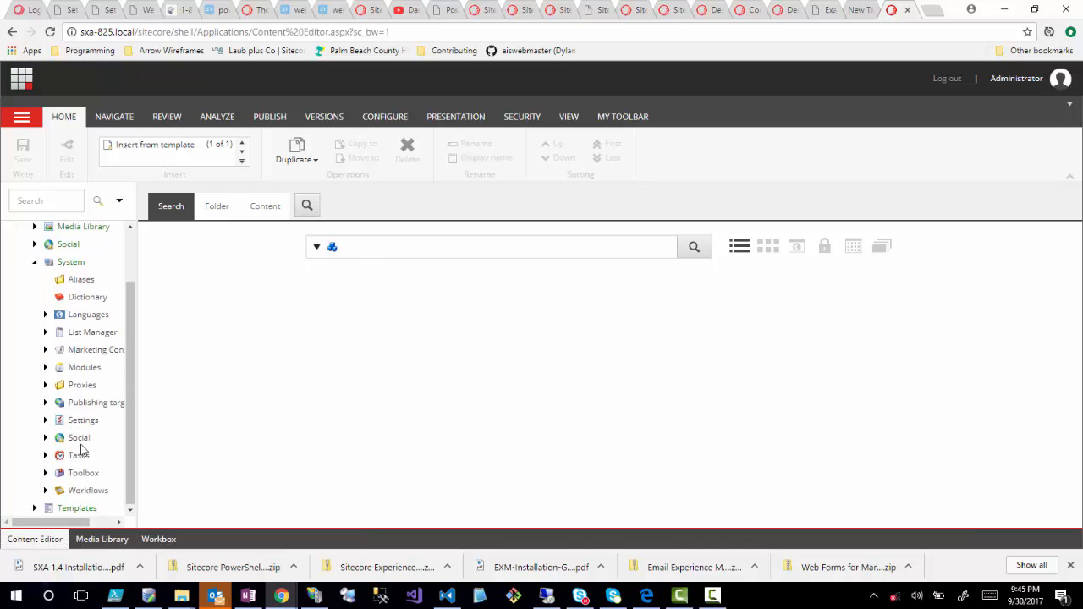
pyautogui.scroll(1, 80, 450)
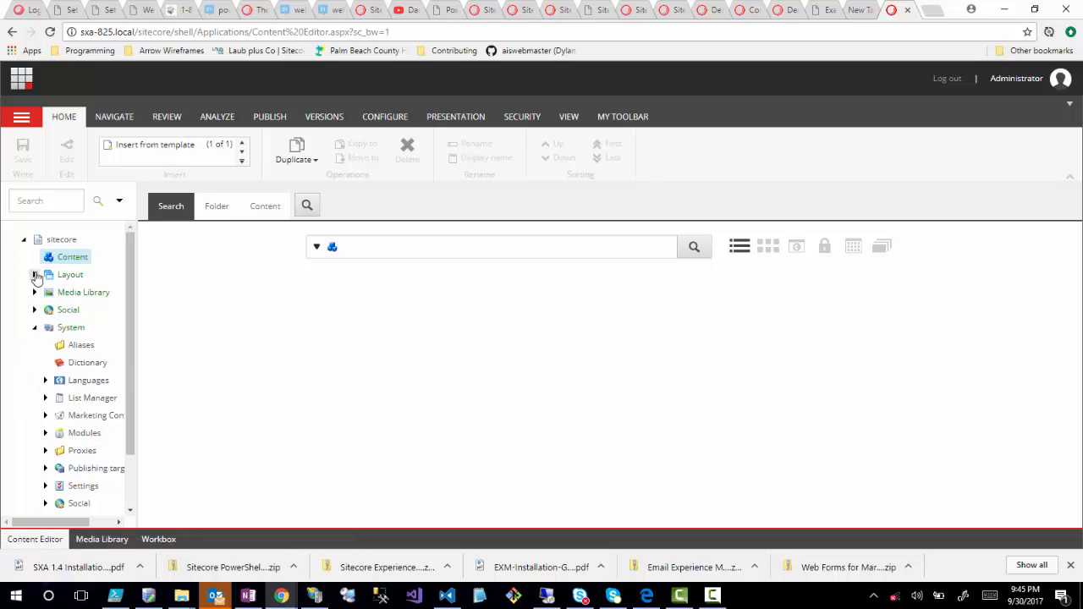
# Examine the Layouts, Sublayouts and Renderings folders under the Layout node, including the Modules folder in Renderings
pyautogui.click(35, 274)
pyautogui.click(46, 328)
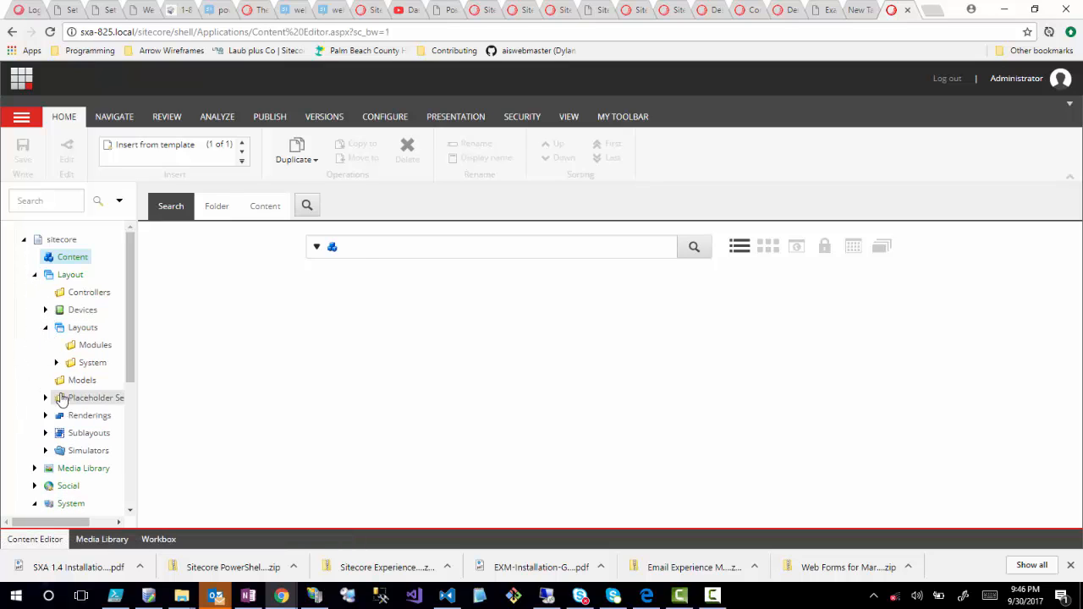
pyautogui.scroll(-2, 82, 415)
pyautogui.click(45, 298)
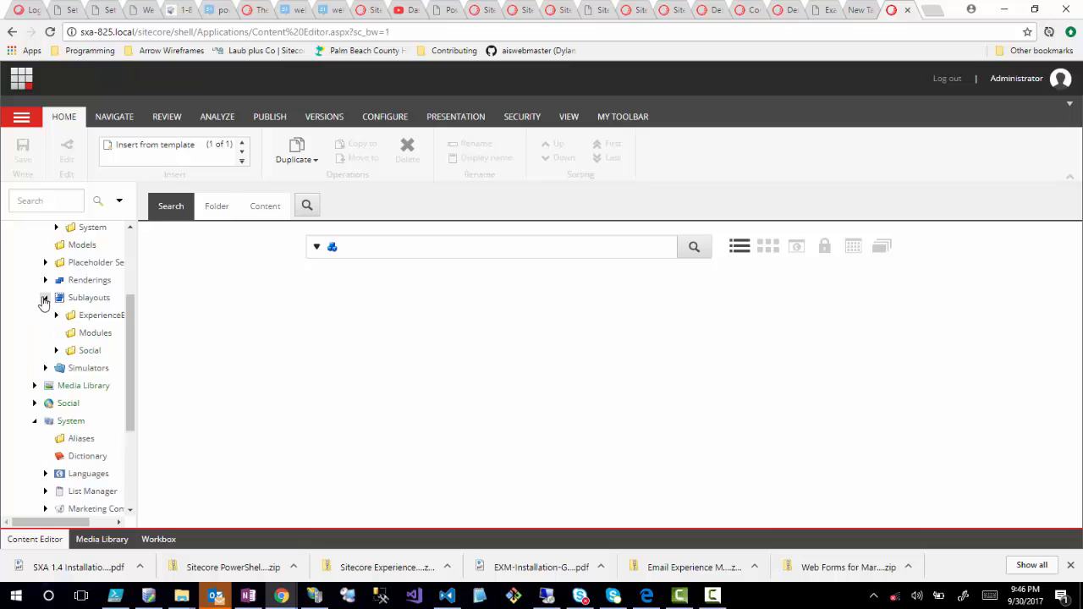
pyautogui.click(45, 298)
pyautogui.click(46, 280)
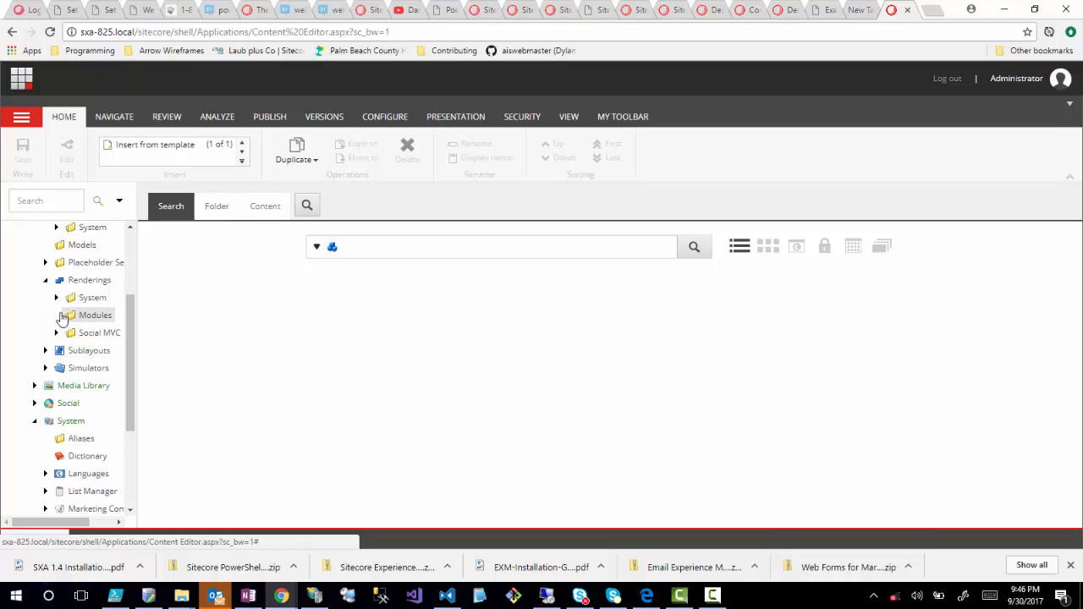
pyautogui.click(61, 315)
# Examine the Modules folder under Templates and widen the content tree so that full item names are readable
pyautogui.scroll(-2, 85, 401)
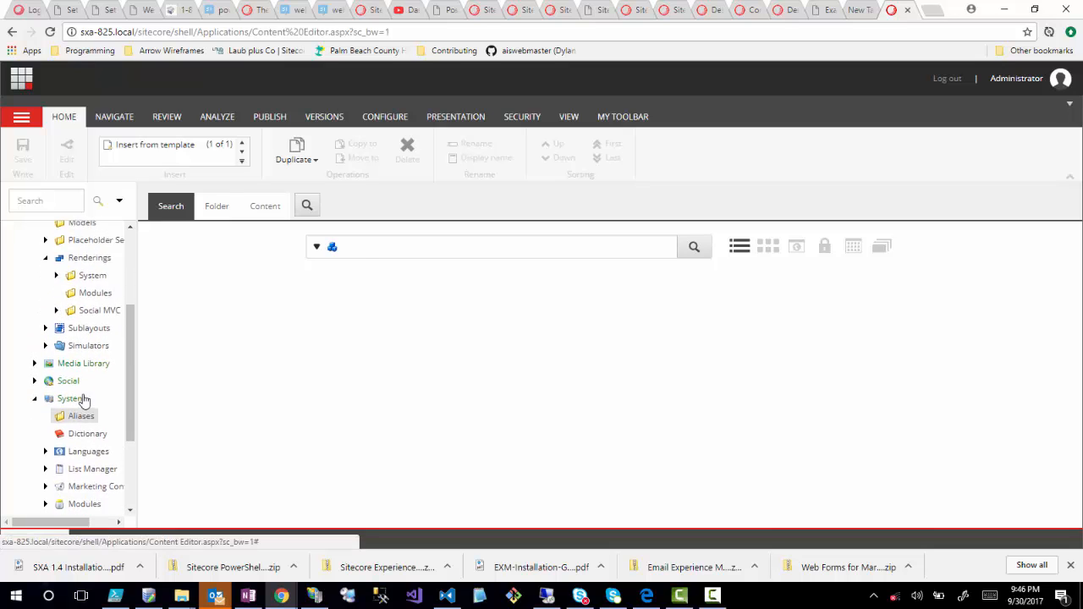
pyautogui.scroll(-3, 84, 399)
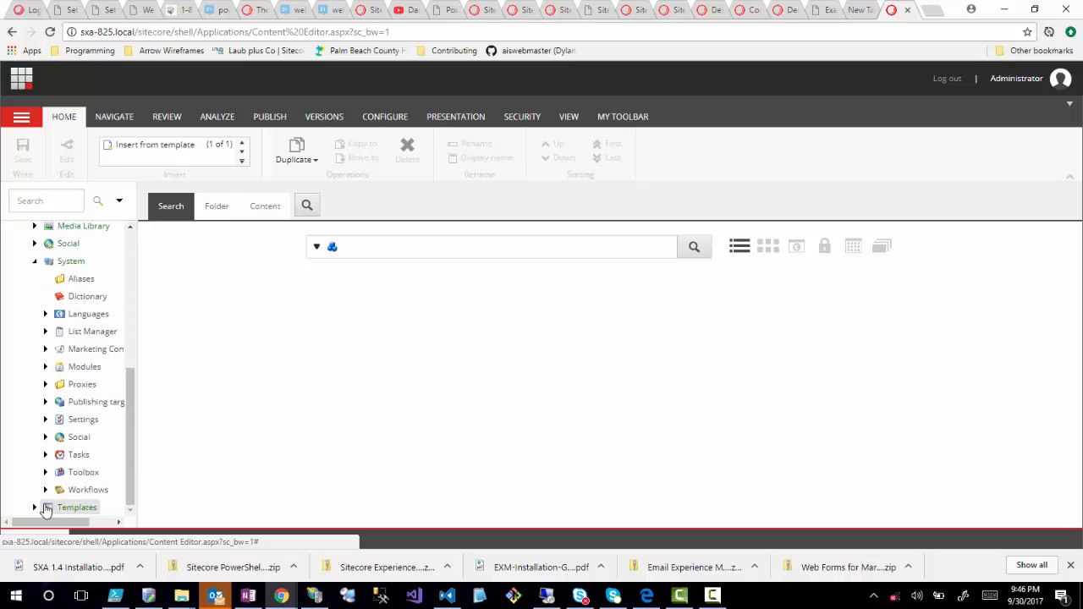
pyautogui.click(47, 507)
pyautogui.click(46, 467)
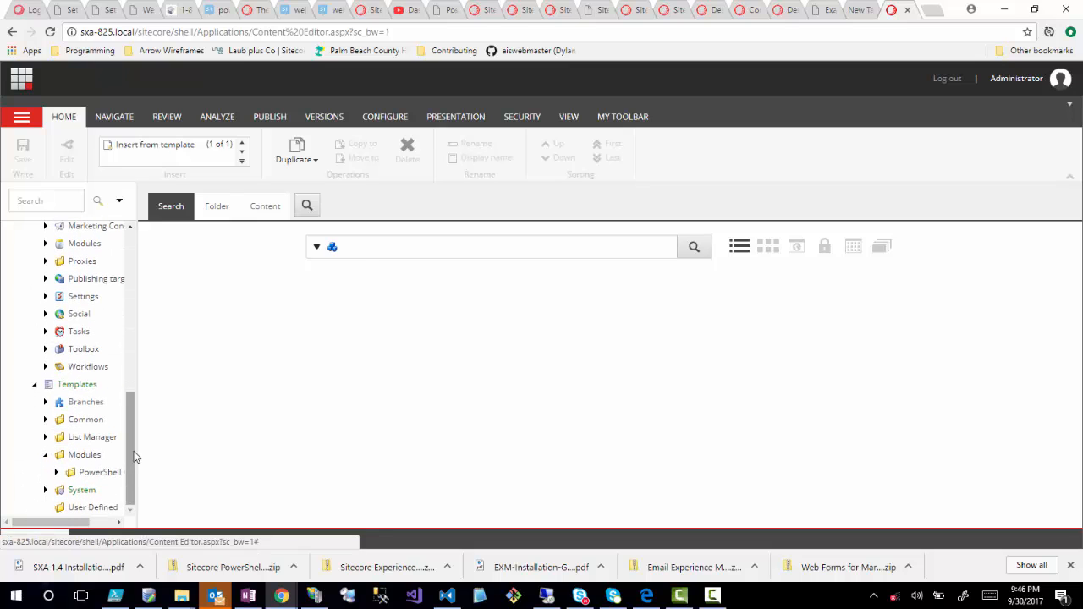
pyautogui.moveTo(134, 448); pyautogui.dragTo(219, 462)
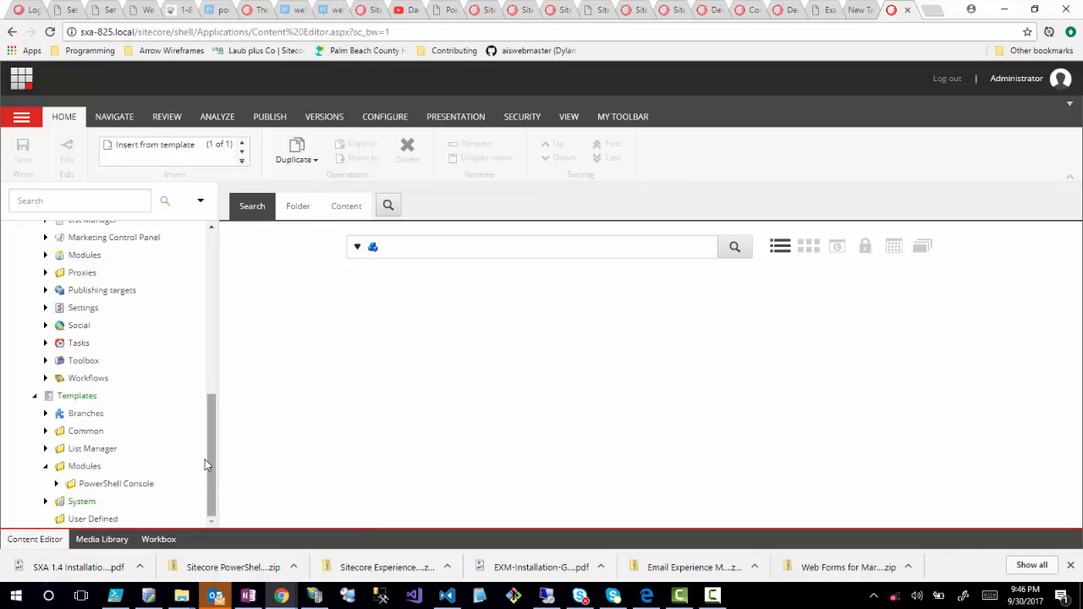
pyautogui.scroll(10, 139, 443)
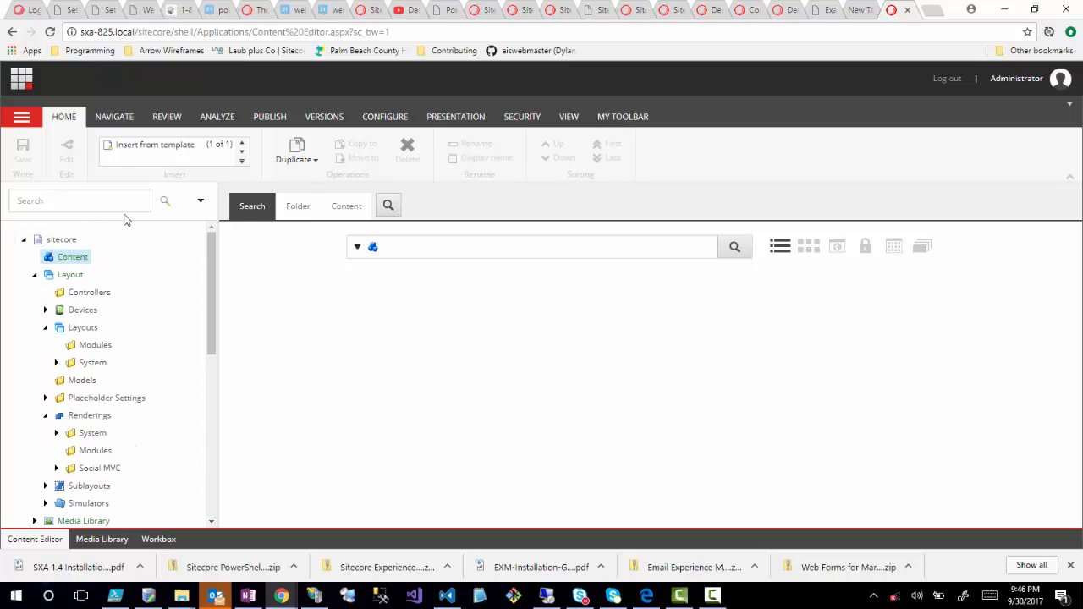
# Open the Installation Wizard on the Sitecore Desktop
pyautogui.click(23, 81)
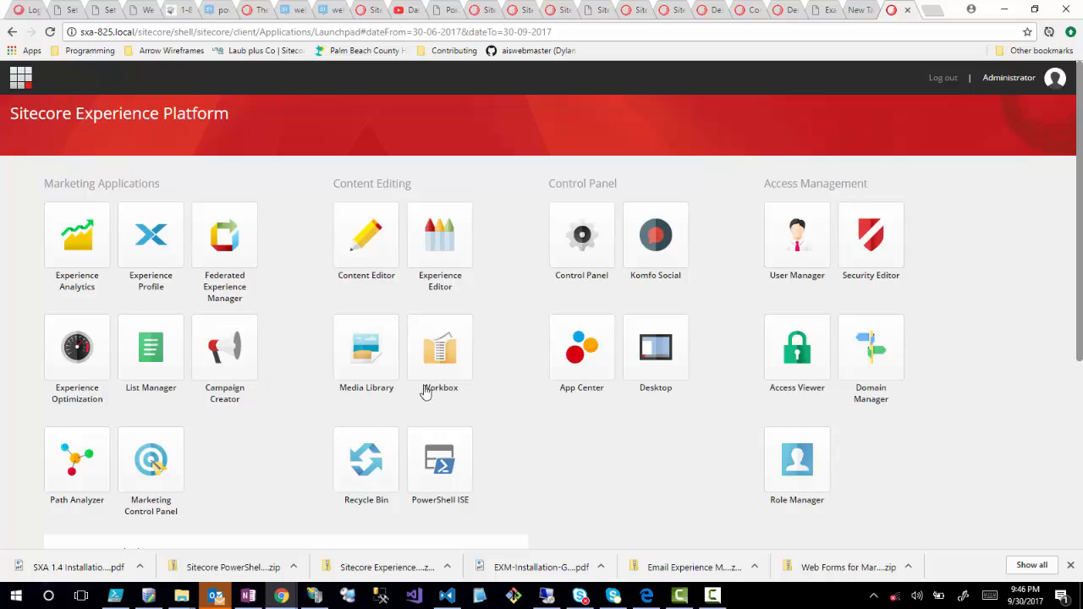
pyautogui.click(641, 361)
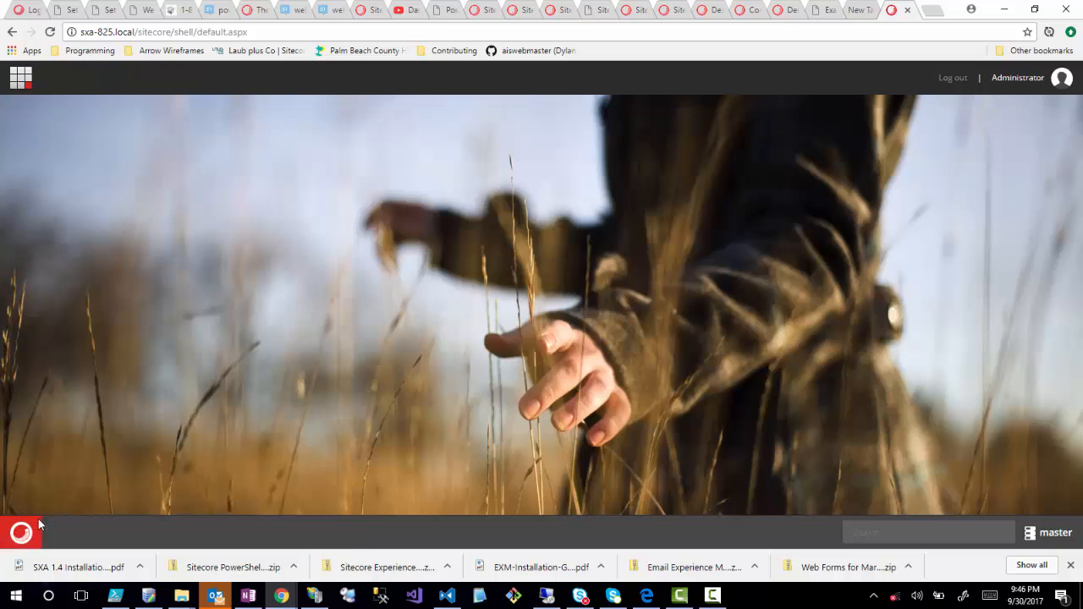
pyautogui.click(24, 530)
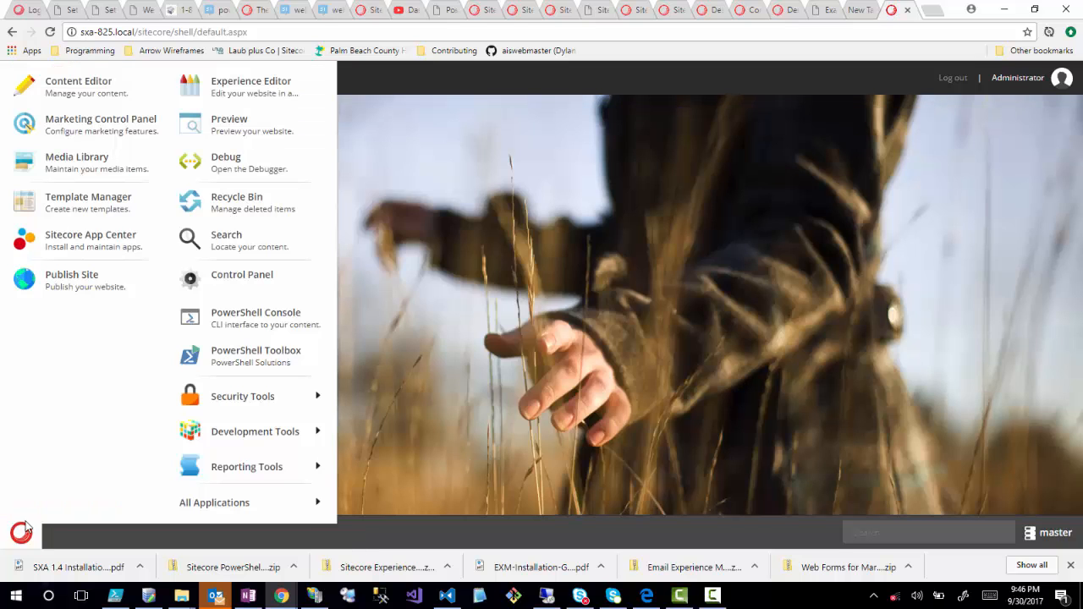
pyautogui.moveTo(252, 434)
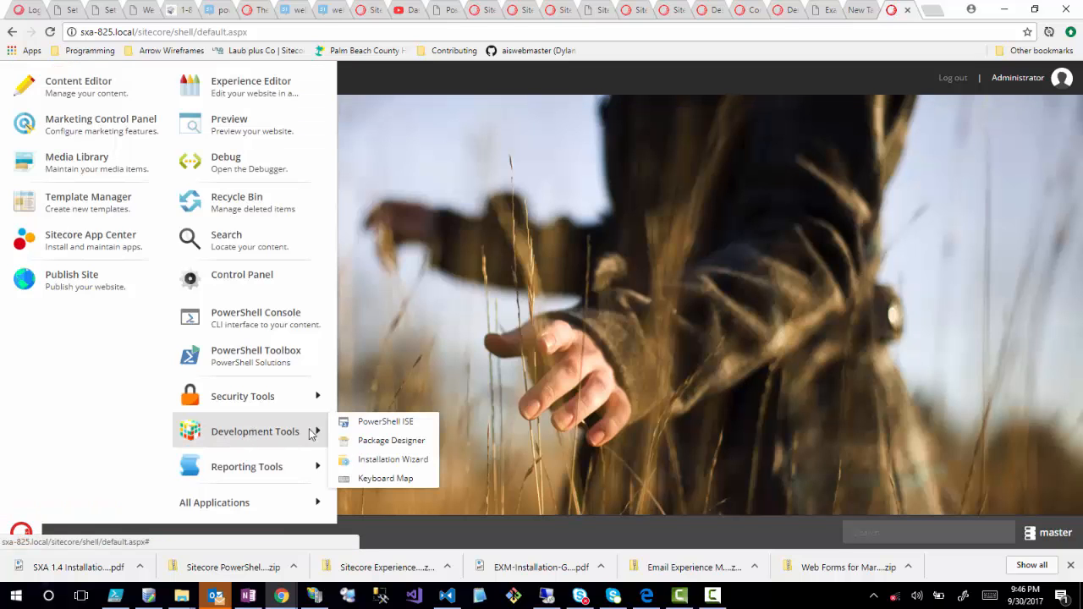
pyautogui.click(366, 460)
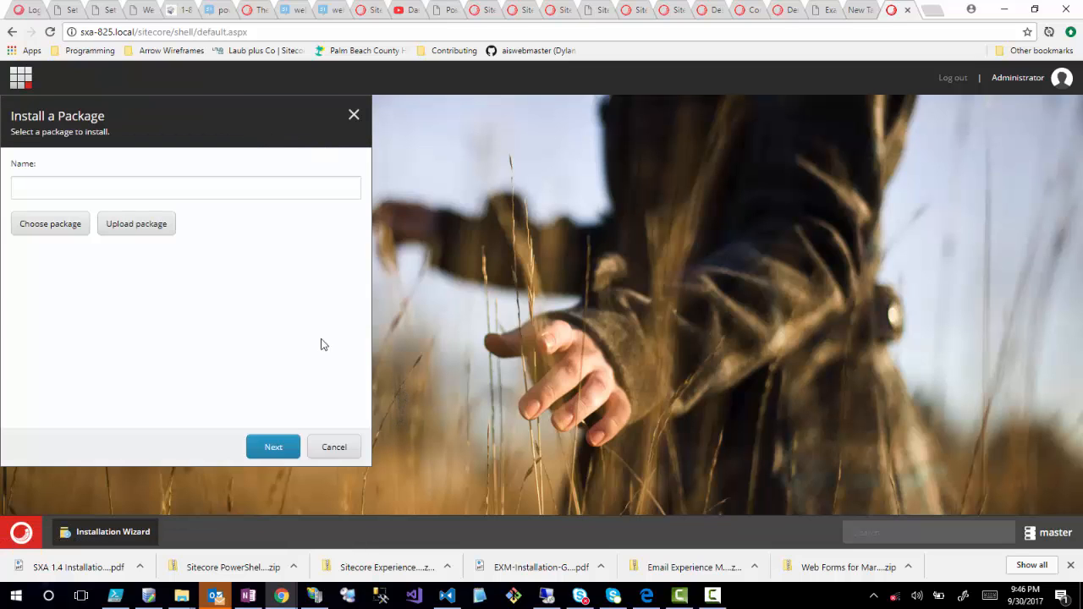
# Upload package.zip from the Sitecore Experience Accelerator 1.4 rev. 170623 folder, with existing files overwritten
pyautogui.click(71, 188)
pyautogui.click(128, 221)
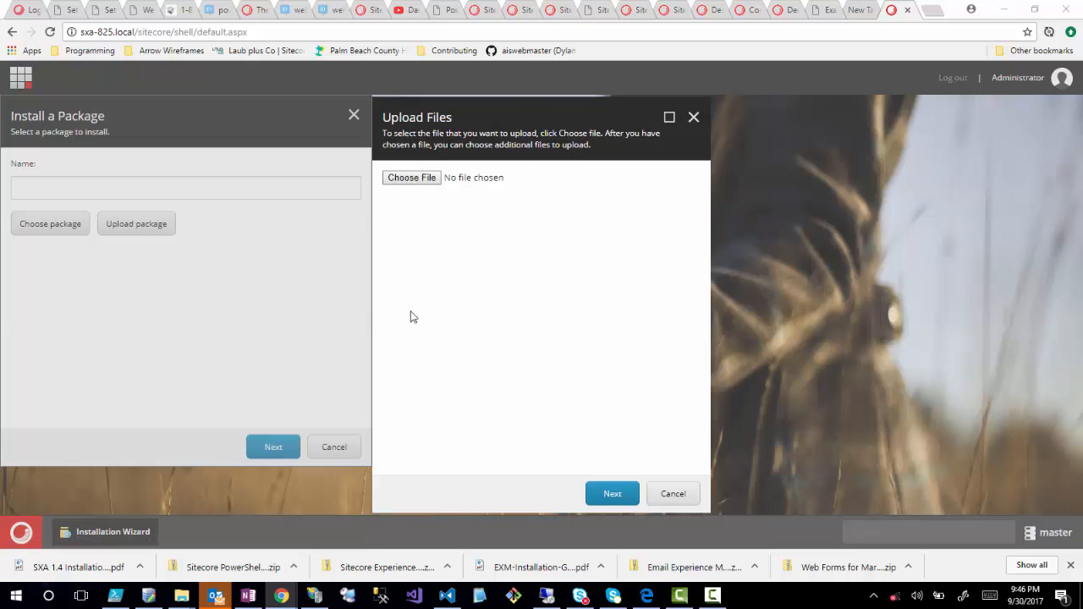
pyautogui.click(412, 177)
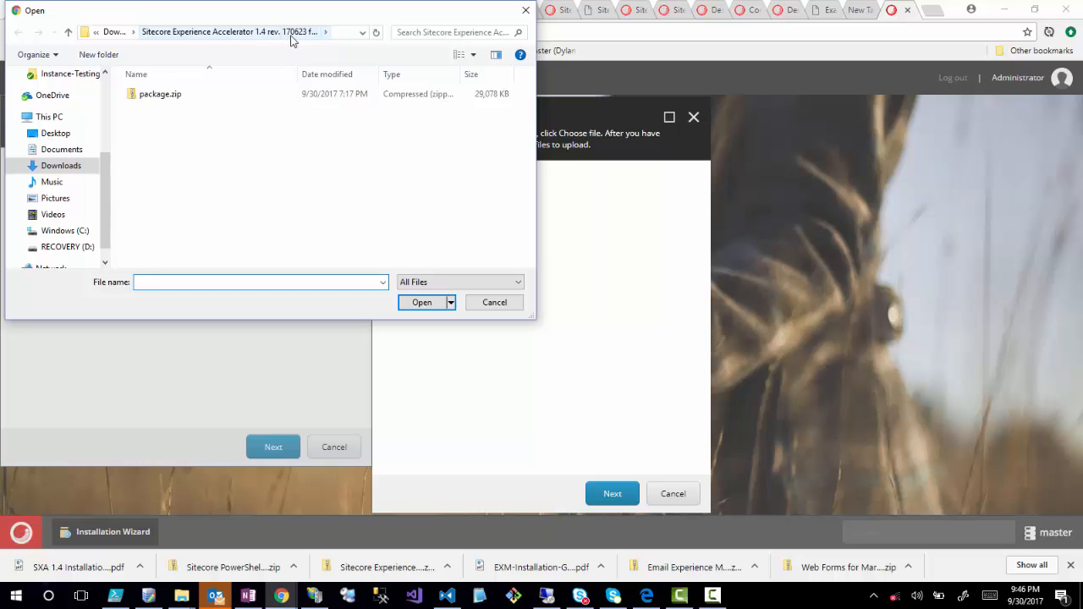
pyautogui.click(161, 95)
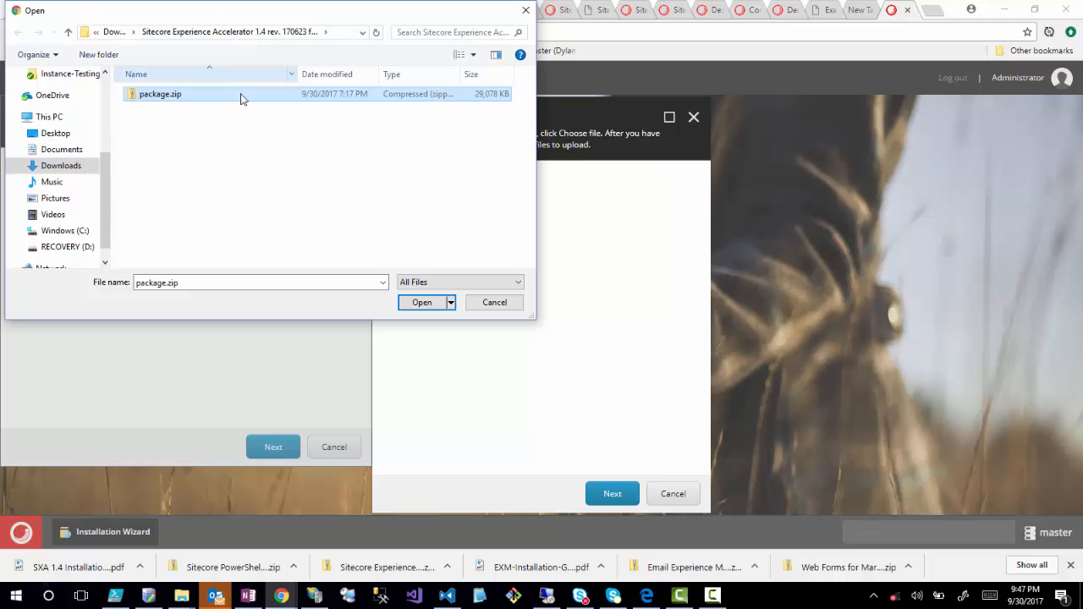
pyautogui.click(420, 304)
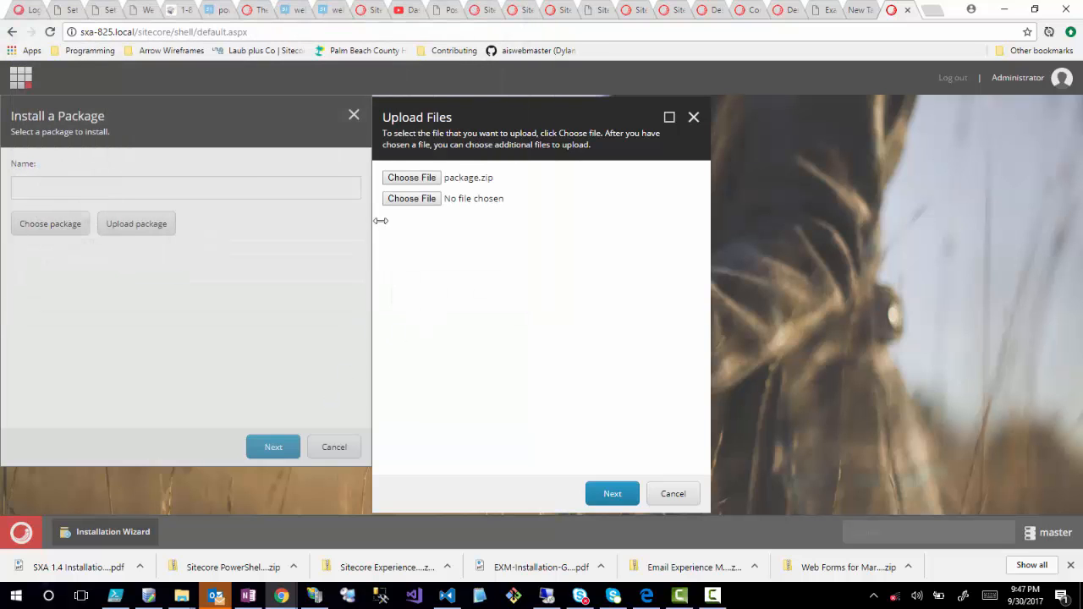
pyautogui.click(630, 506)
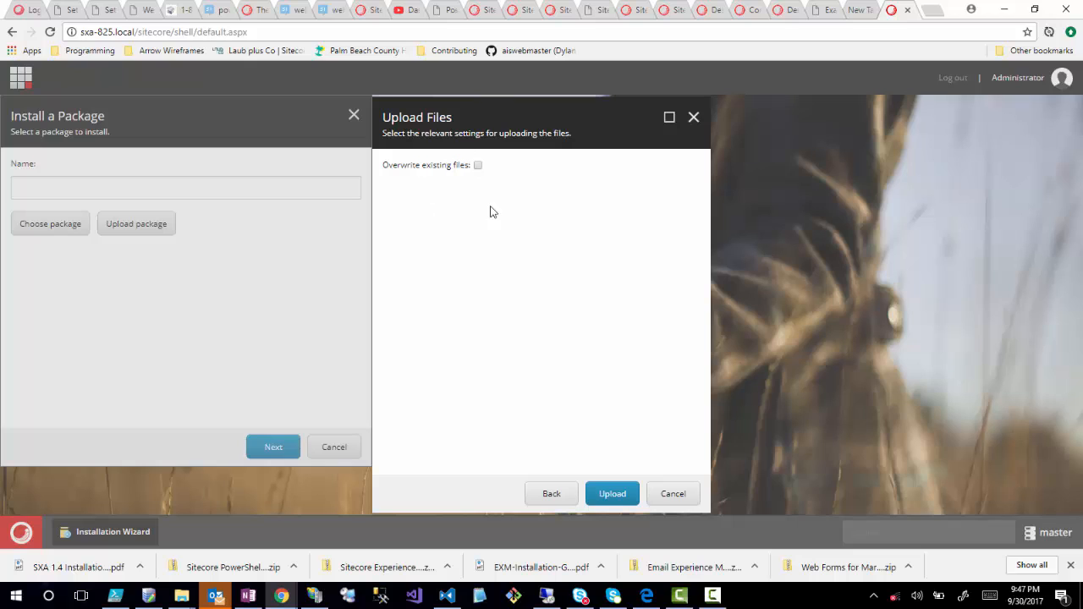
pyautogui.click(478, 166)
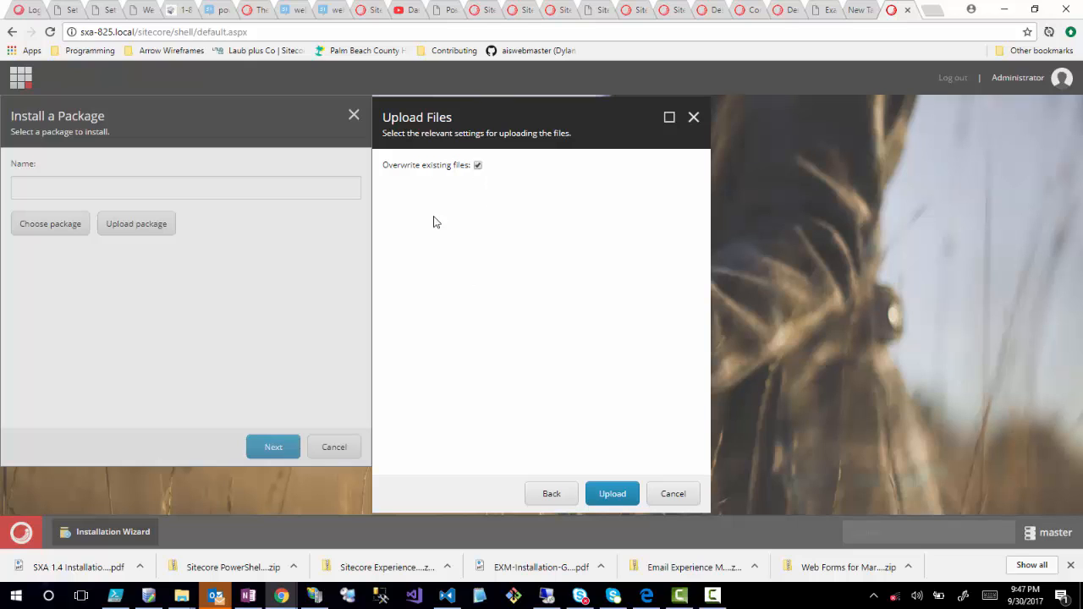
pyautogui.click(608, 496)
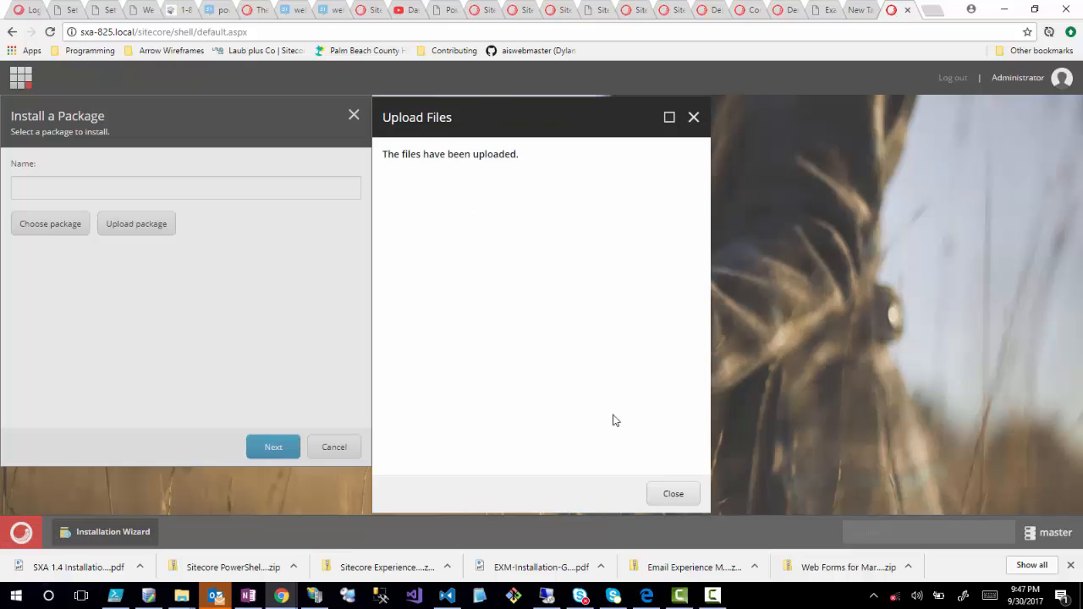
pyautogui.click(678, 493)
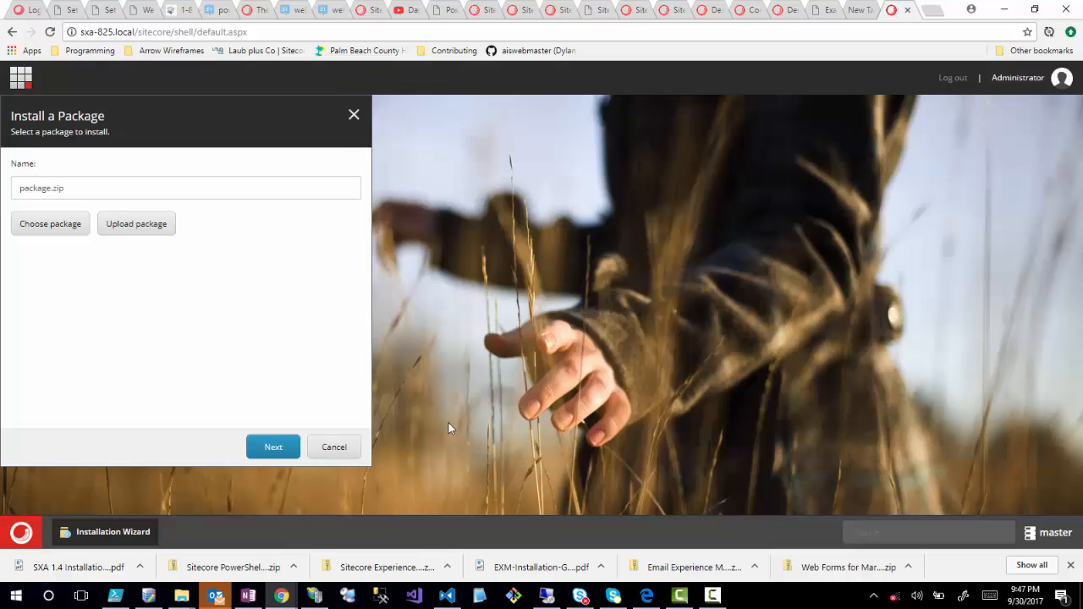
# Proceed with package.zip and accept the terms of the Sitecore license agreement
pyautogui.click(284, 450)
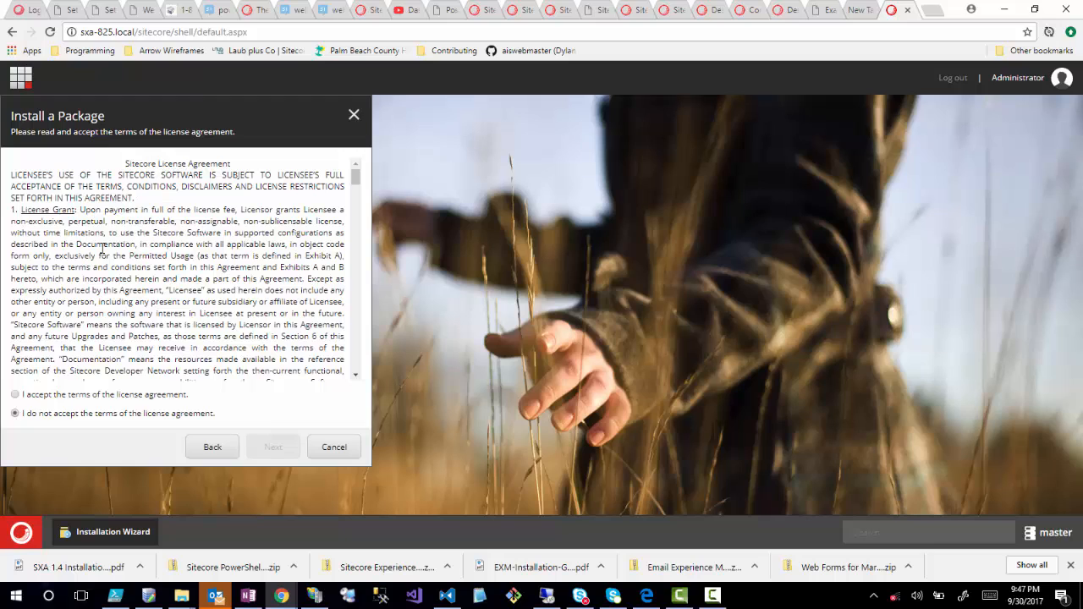
pyautogui.click(15, 395)
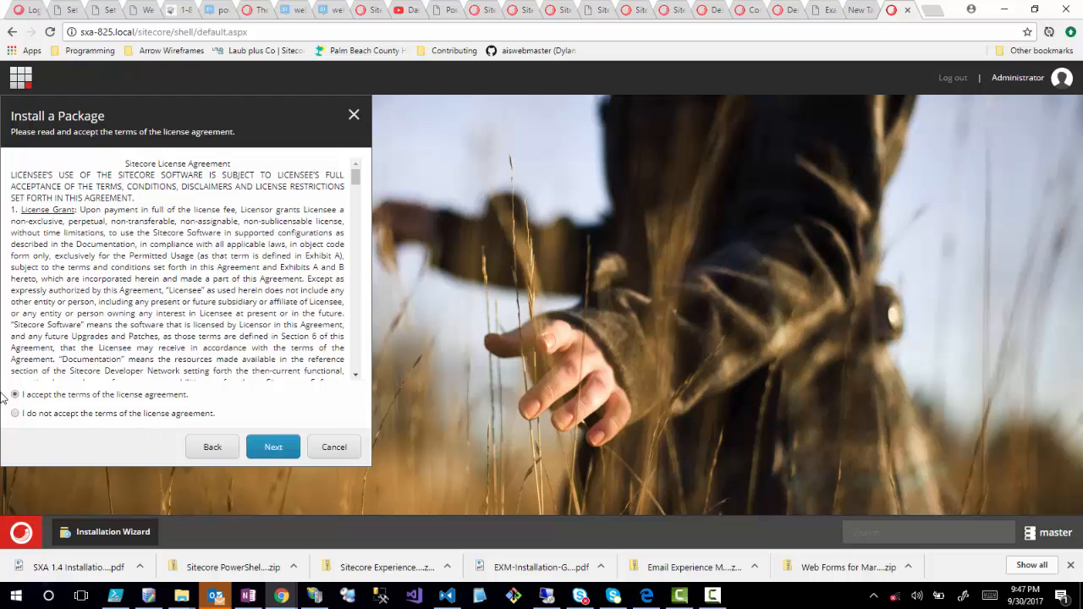
pyautogui.click(274, 446)
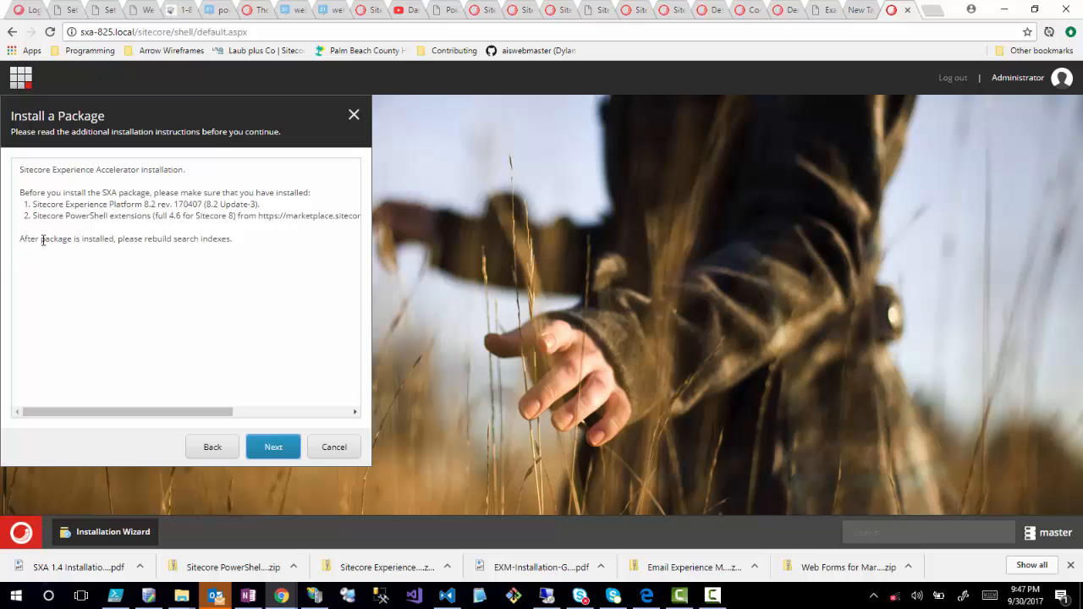
# Review the installation prerequisites and install the Sitecore Experience Accelerator package, restarting the Sitecore client on completion
pyautogui.moveTo(38, 204); pyautogui.dragTo(150, 205)
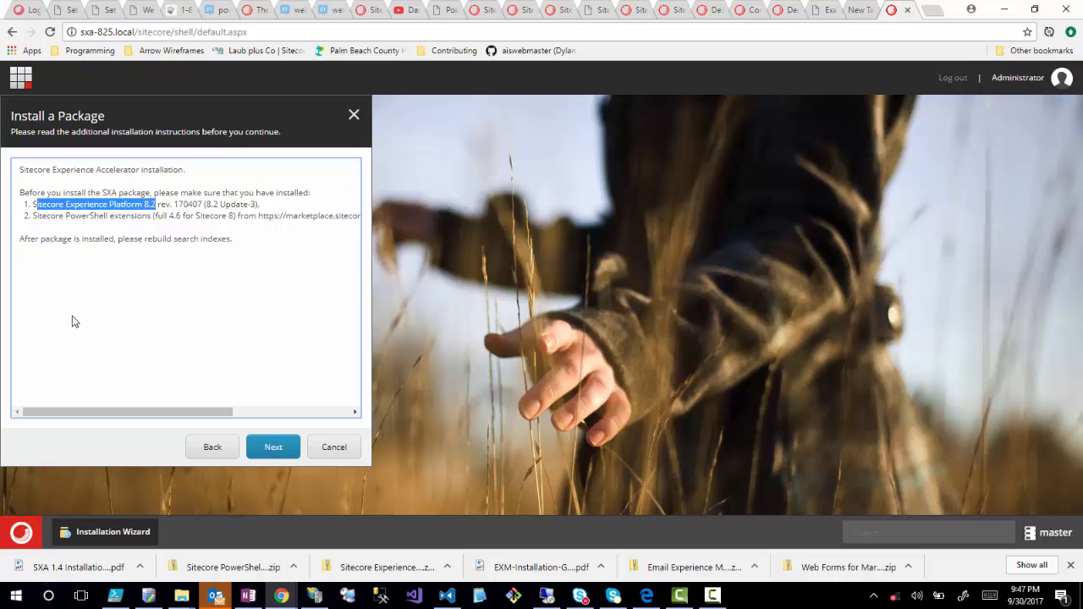
pyautogui.click(49, 204)
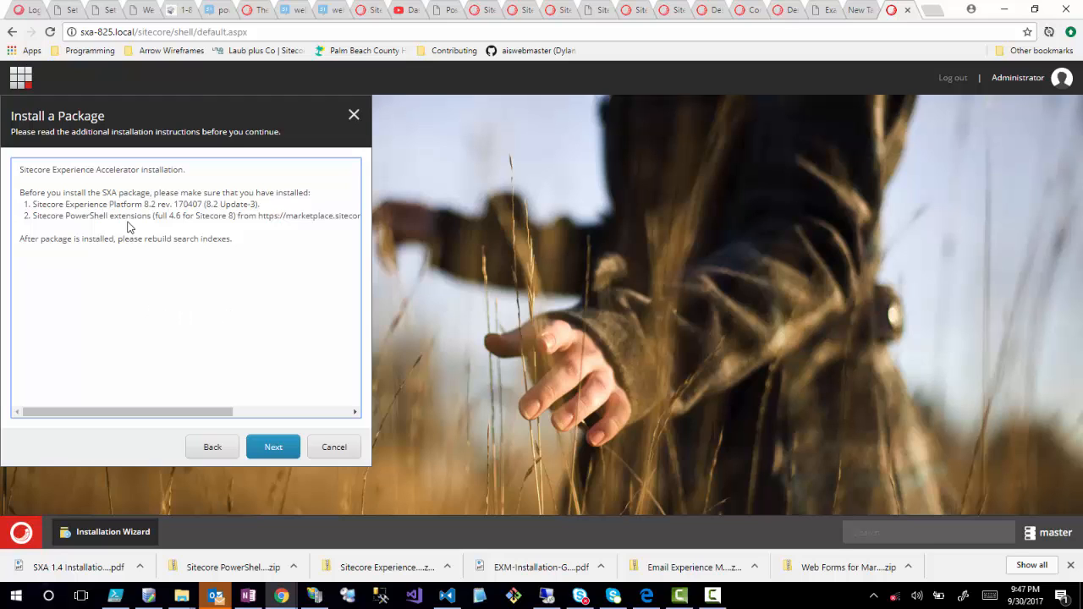
pyautogui.moveTo(76, 218); pyautogui.dragTo(134, 218)
pyautogui.click(40, 215)
pyautogui.moveTo(205, 414); pyautogui.dragTo(113, 401)
pyautogui.click(273, 445)
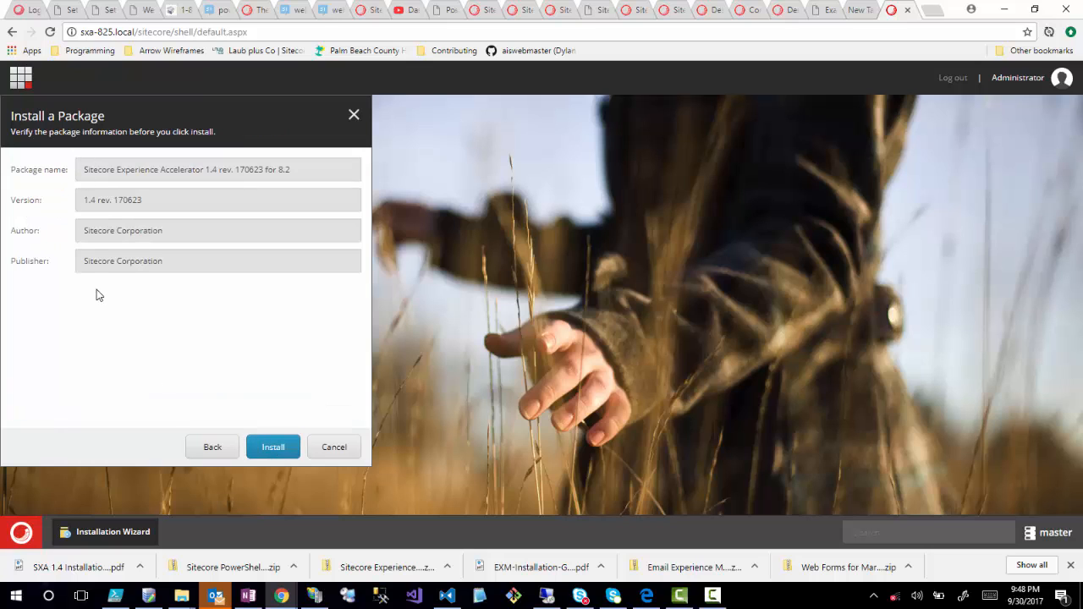
pyautogui.click(269, 447)
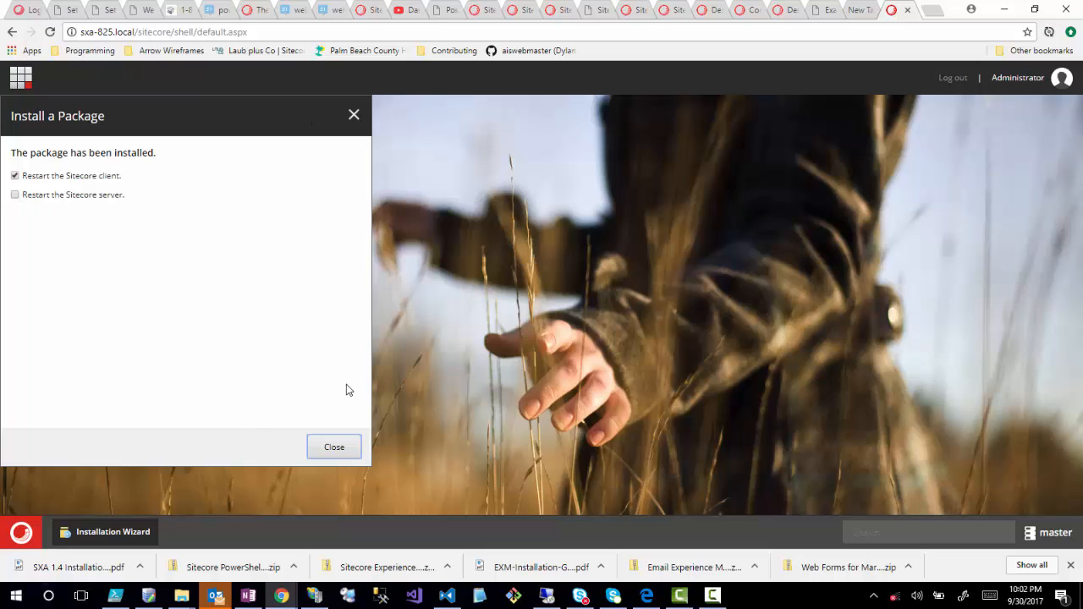
pyautogui.click(335, 445)
# In the Content Editor, create a tenant named Website under the Content item with all features selected
pyautogui.click(25, 533)
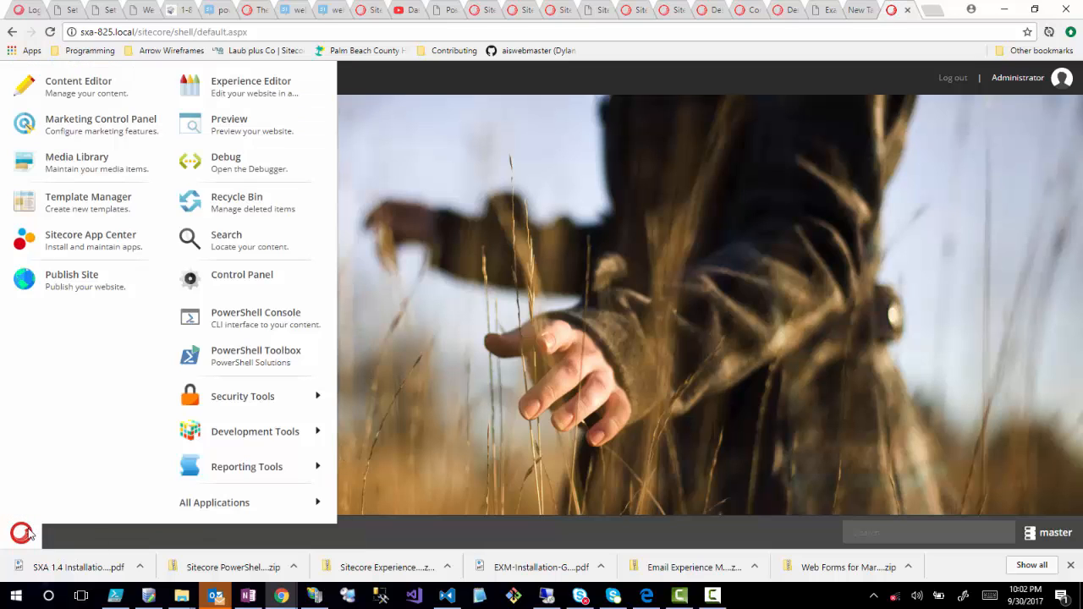
pyautogui.click(96, 86)
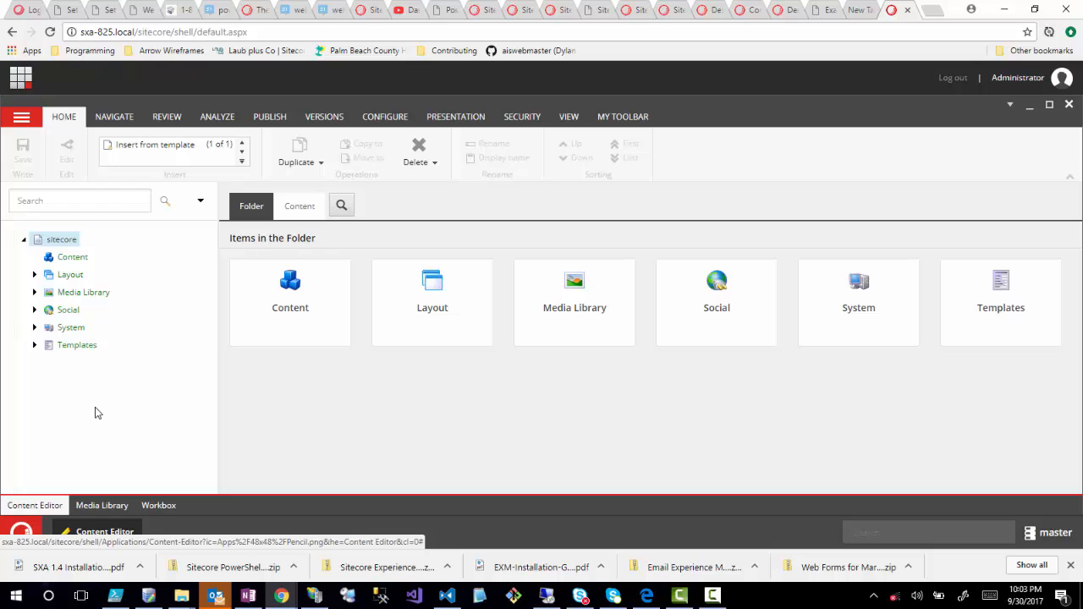
pyautogui.rightClick(72, 258)
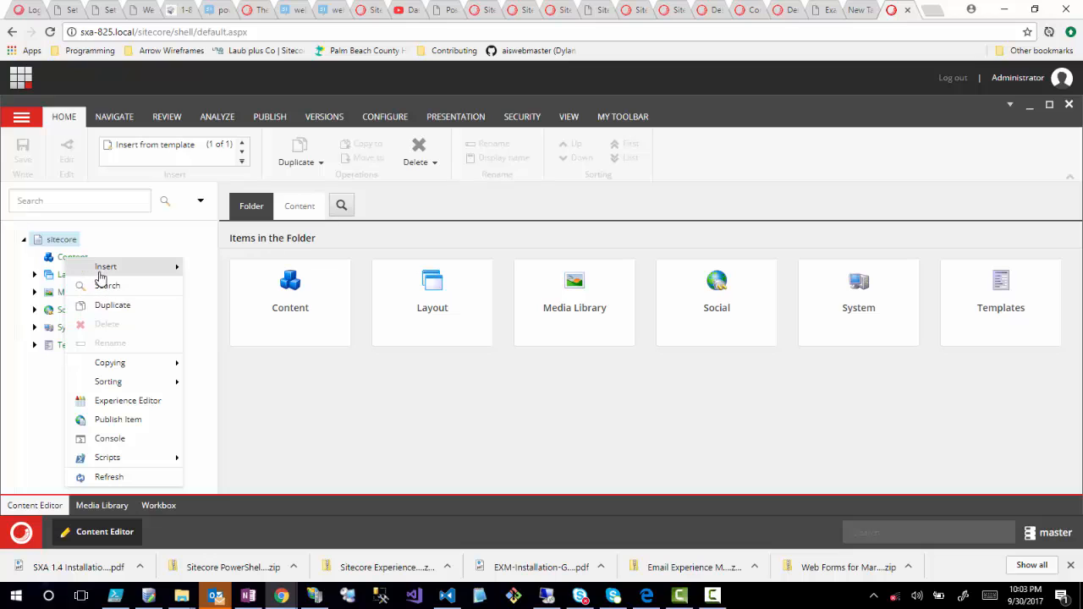
pyautogui.moveTo(135, 275)
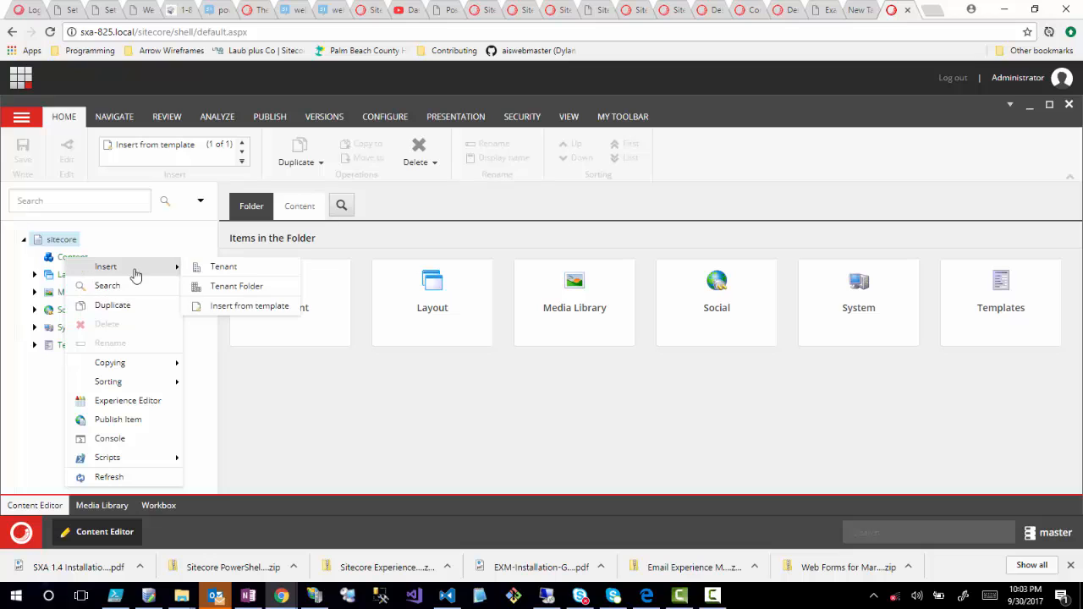
pyautogui.click(230, 271)
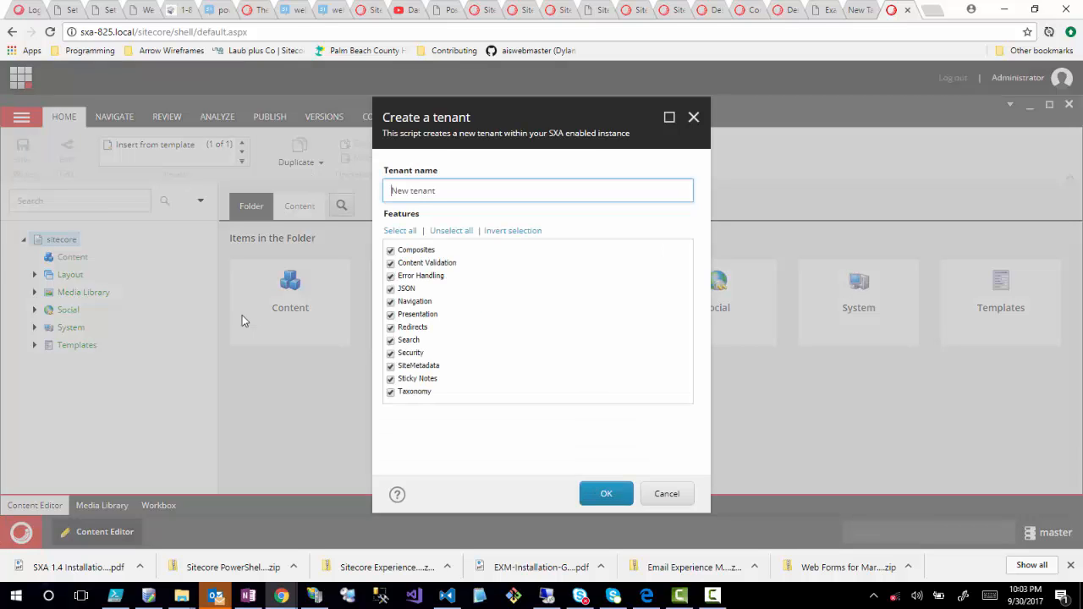
pyautogui.write('Website')
pyautogui.hotkey('shift', 'Right')
pyautogui.hotkey('shift', 'Right')
pyautogui.hotkey('shift', 'Right')
pyautogui.hotkey('shift', 'Right')
pyautogui.hotkey('shift', 'Right')
pyautogui.hotkey('shift', 'Right')
pyautogui.hotkey('shift', 'Right')
pyautogui.hotkey('shift', 'Right')
pyautogui.hotkey('shift', 'Right')
pyautogui.hotkey('shift', 'Right')
pyautogui.press('Delete')
pyautogui.click(604, 492)
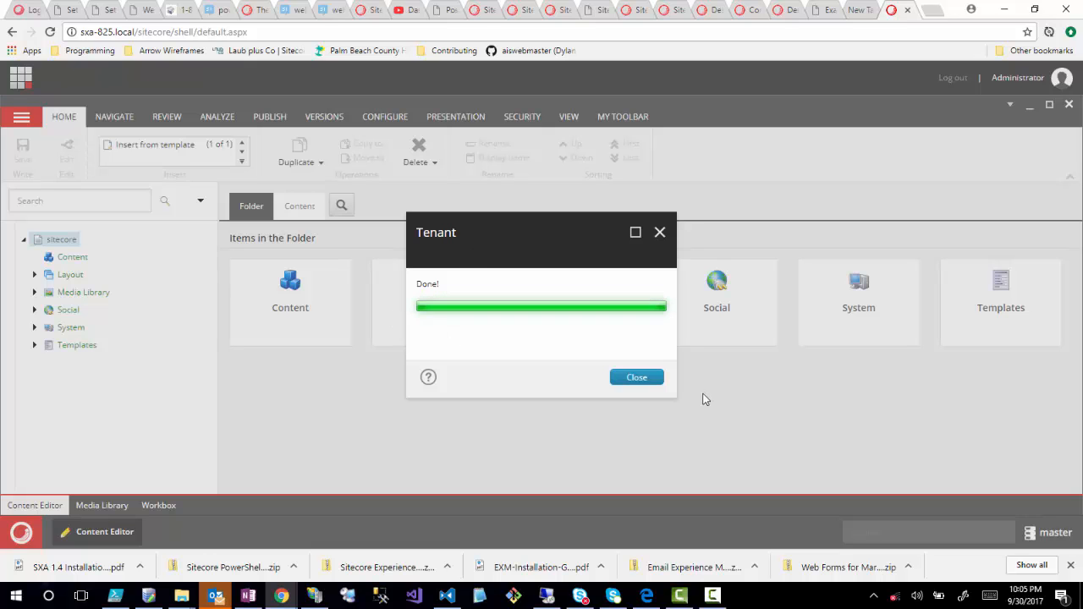
pyautogui.click(642, 386)
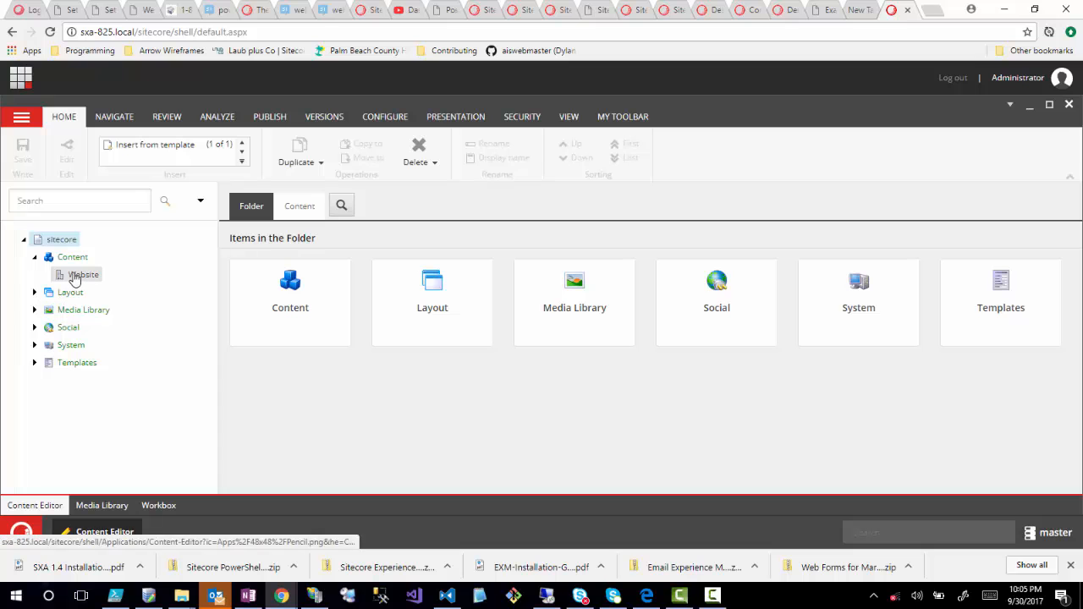
# Examine the template, theme and media library locations in the Website tenant's configuration
pyautogui.click(75, 276)
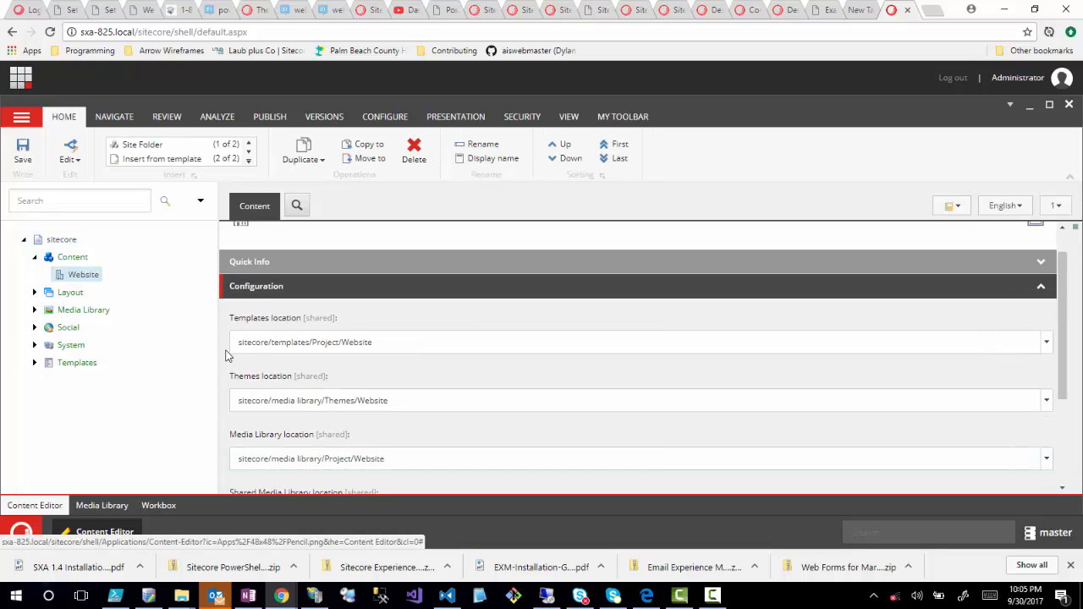
pyautogui.scroll(-3, 227, 353)
pyautogui.scroll(3, 227, 355)
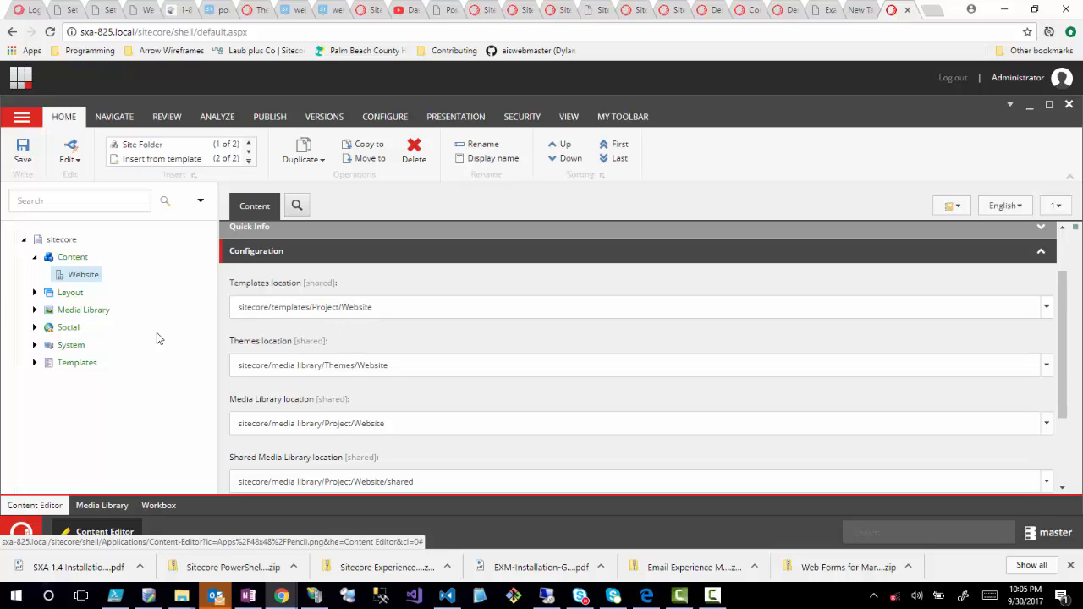
# Examine the Website templates under Templates/Project and the contents of the Feature templates folder
pyautogui.click(35, 362)
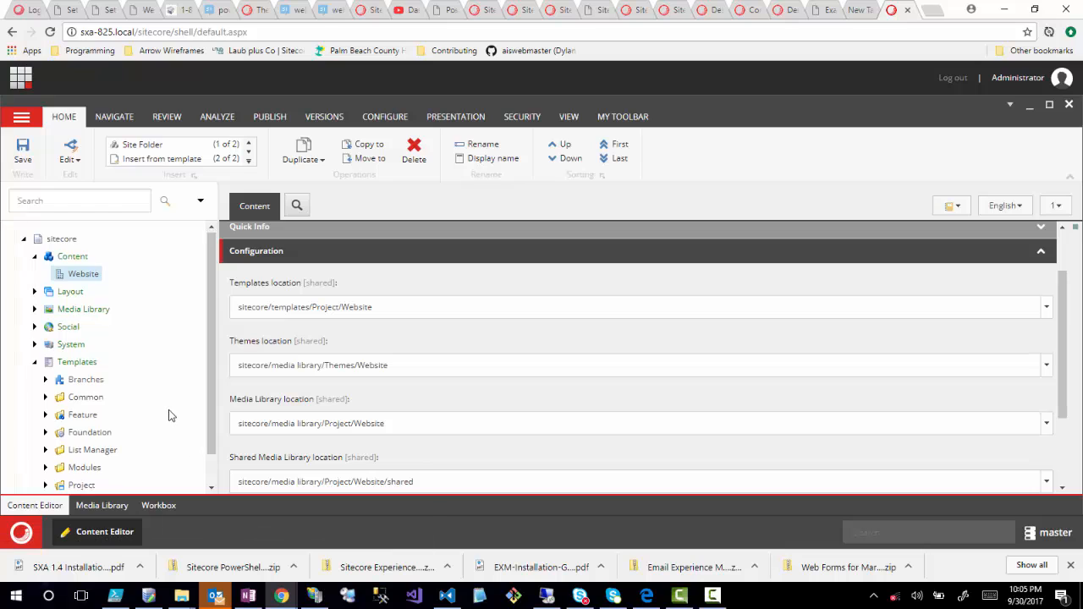
pyautogui.scroll(-1, 169, 416)
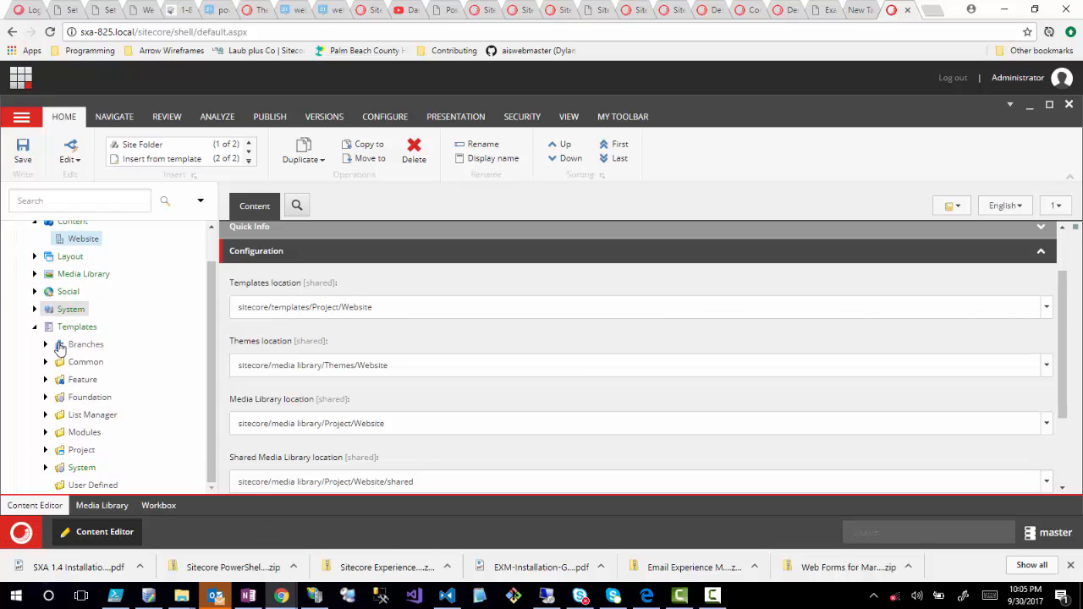
pyautogui.click(46, 449)
pyautogui.click(56, 450)
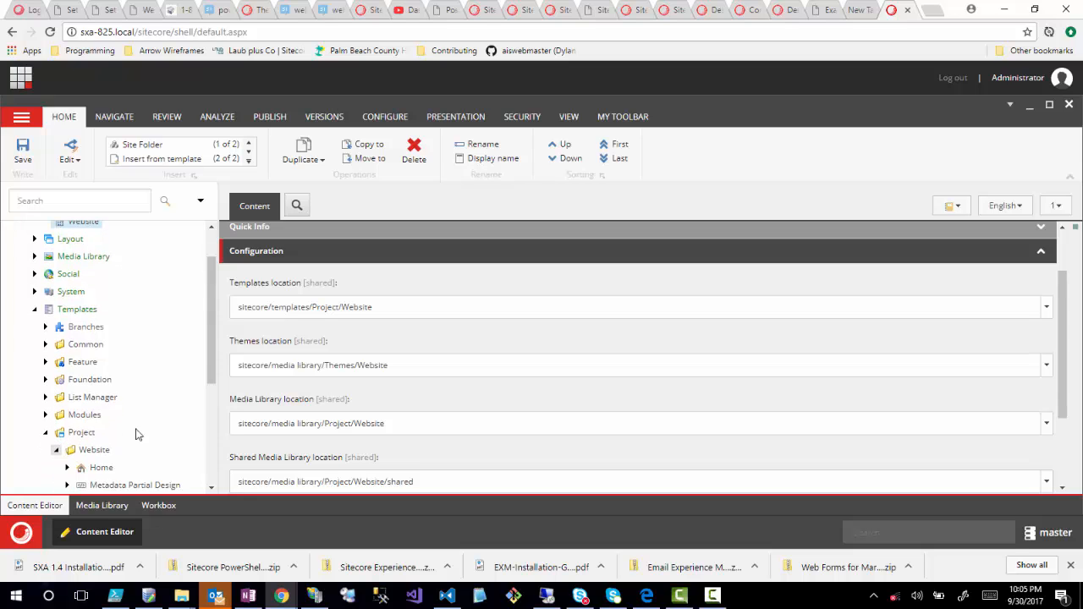
pyautogui.scroll(-3, 140, 440)
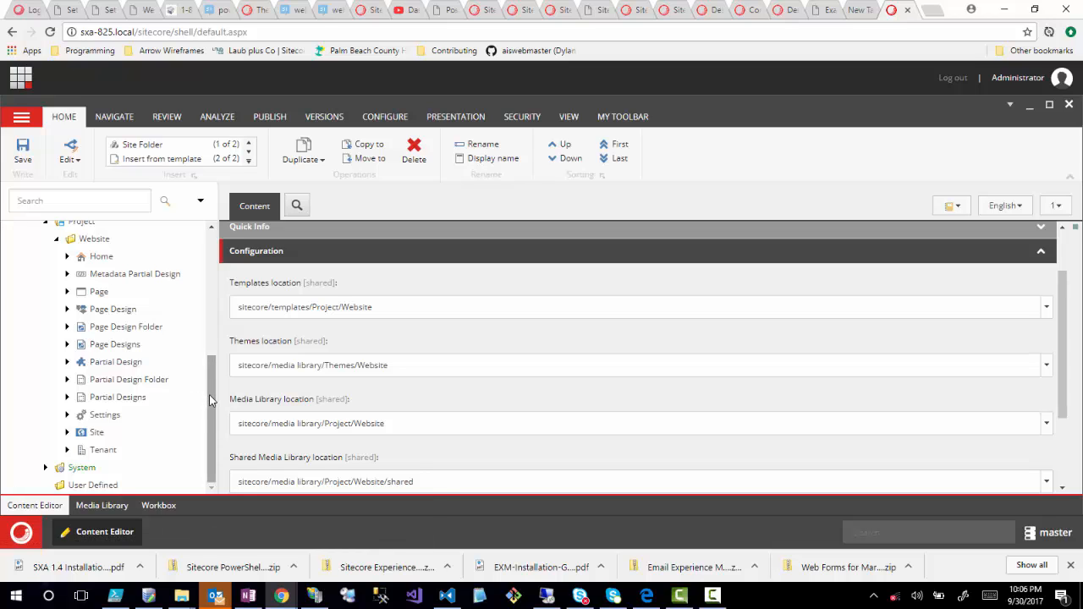
pyautogui.moveTo(210, 397); pyautogui.dragTo(200, 310)
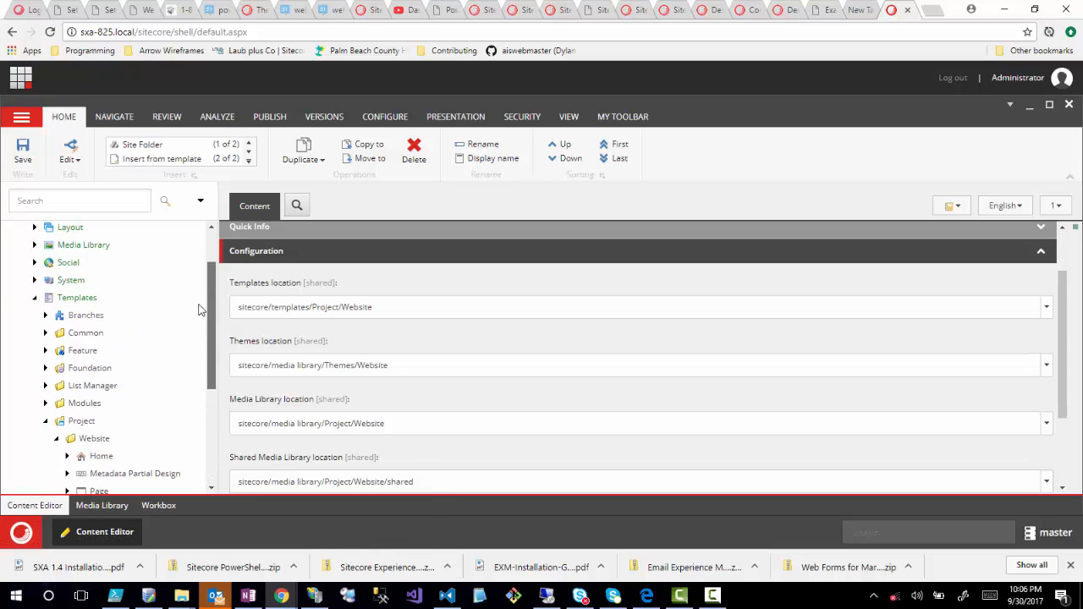
pyautogui.click(46, 352)
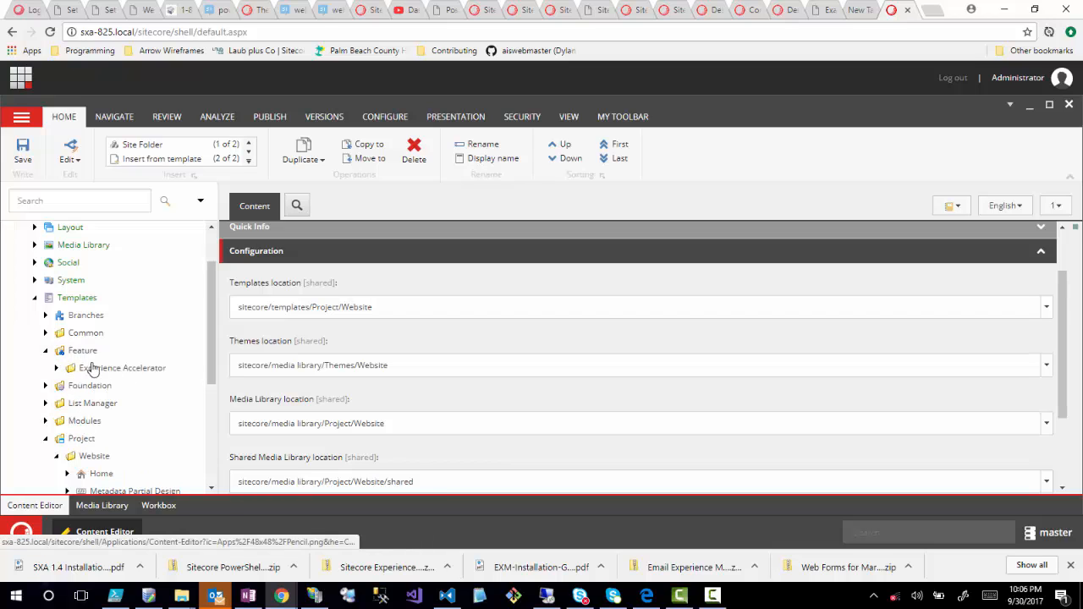
# Examine the contents of the Foundation templates folder and the Website templates under Templates/Project, collapsing the Foundation and Feature folders
pyautogui.scroll(-3, 51, 355)
pyautogui.click(46, 318)
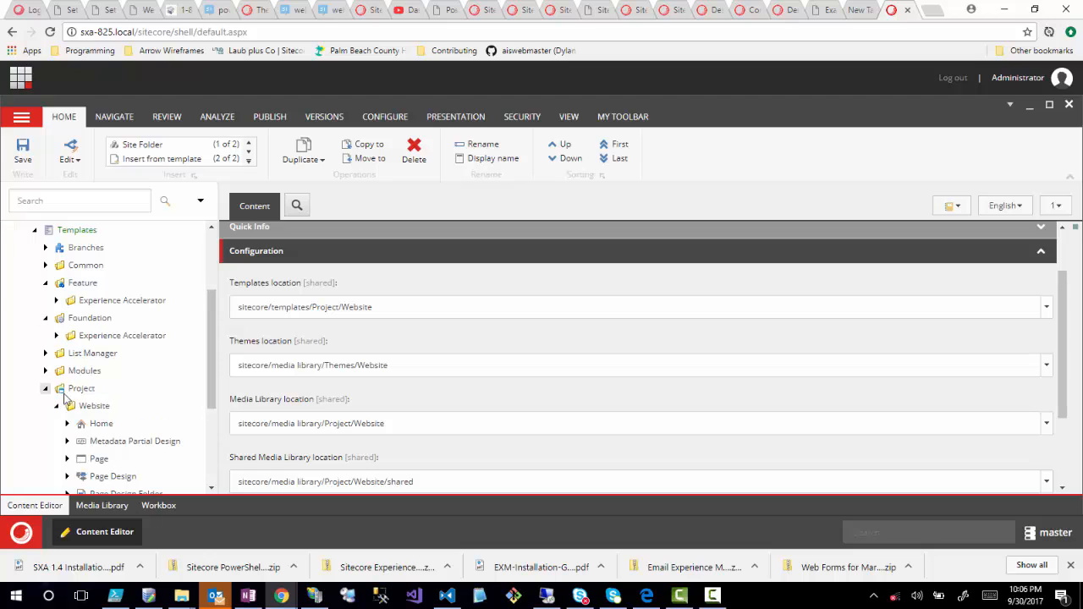
pyautogui.click(46, 320)
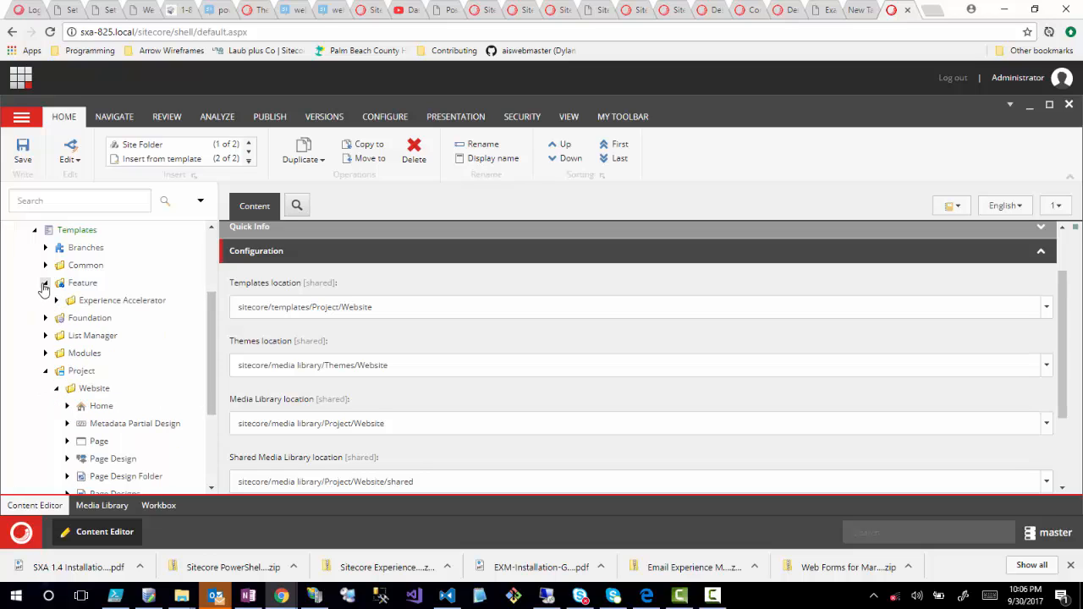
pyautogui.click(46, 282)
pyautogui.scroll(-3, 138, 375)
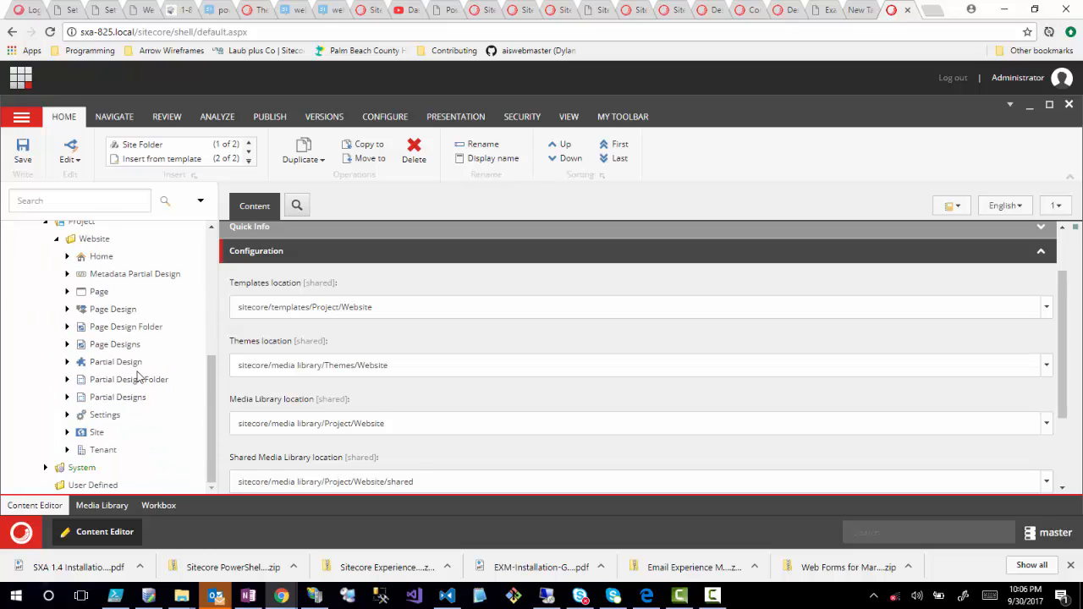
pyautogui.scroll(4, 138, 377)
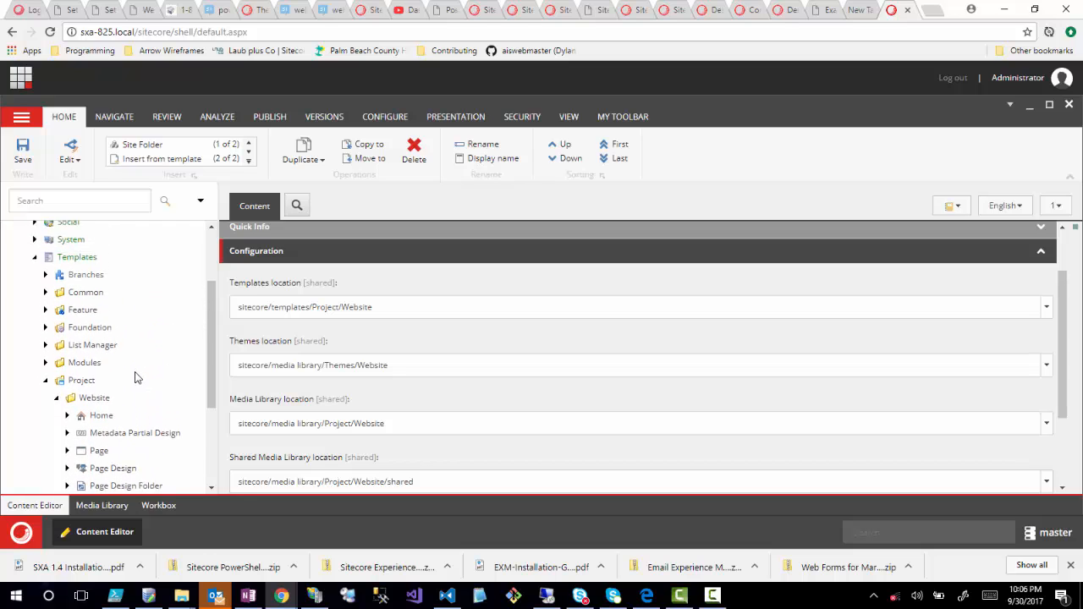
pyautogui.scroll(2, 136, 378)
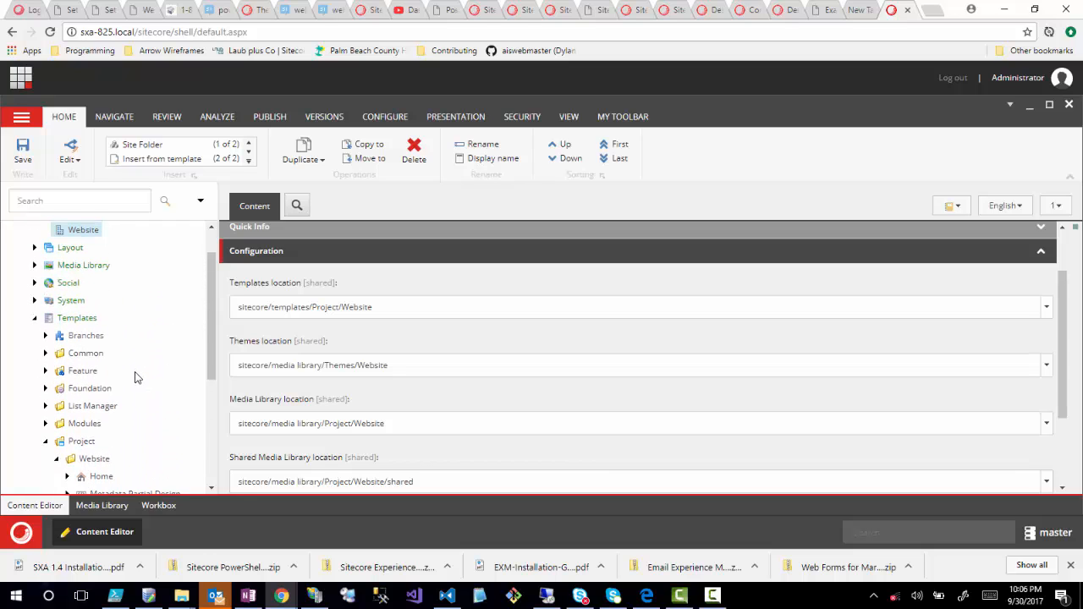
pyautogui.scroll(1, 135, 376)
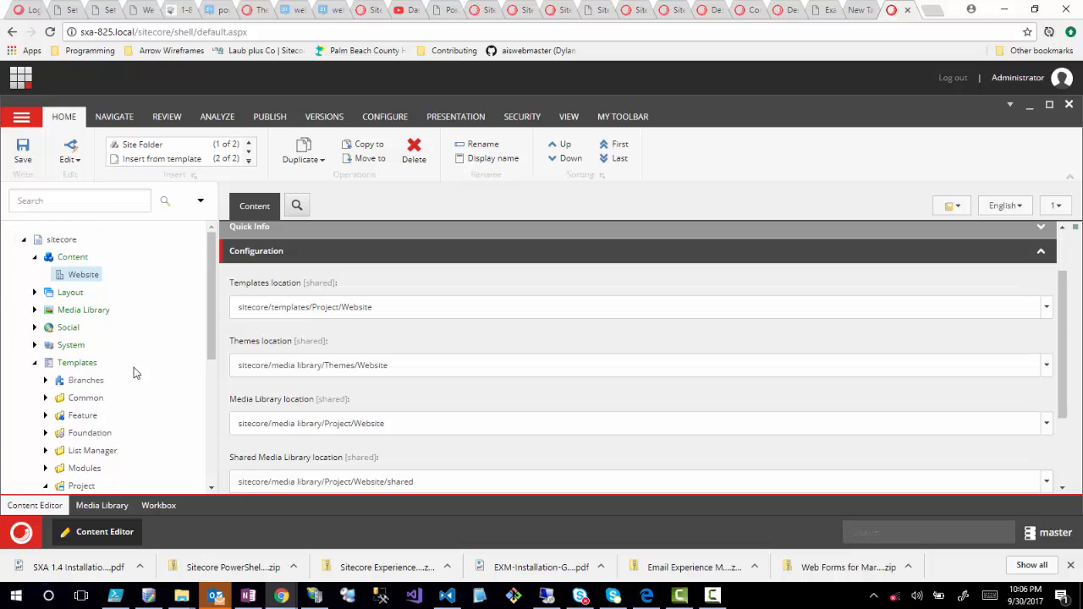
# Start creating a site named Acme Website under the Website tenant, keeping * as the host name
pyautogui.rightClick(98, 291)
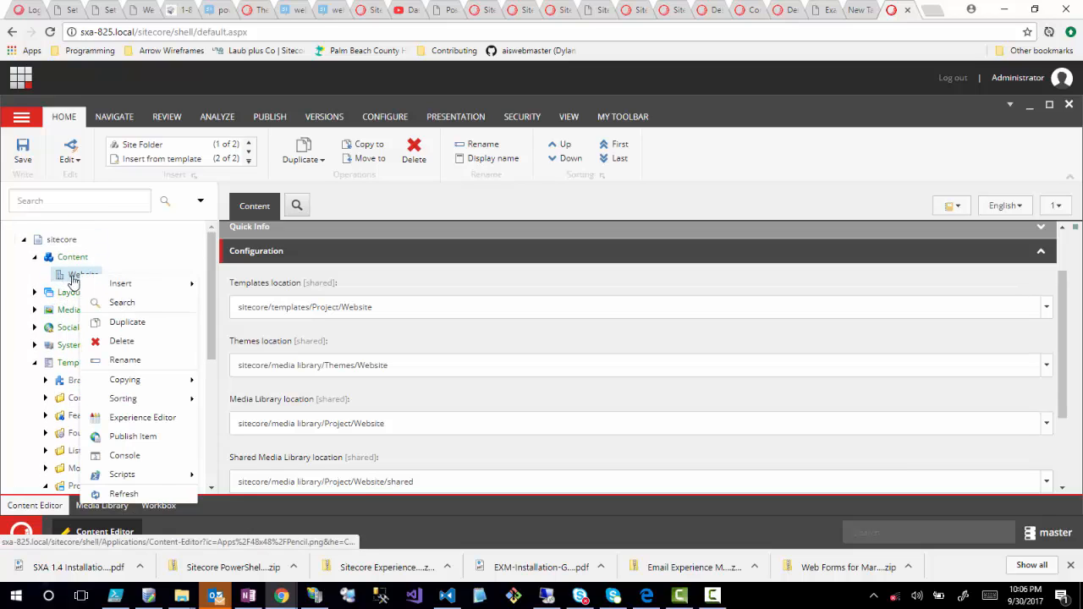
pyautogui.moveTo(123, 285)
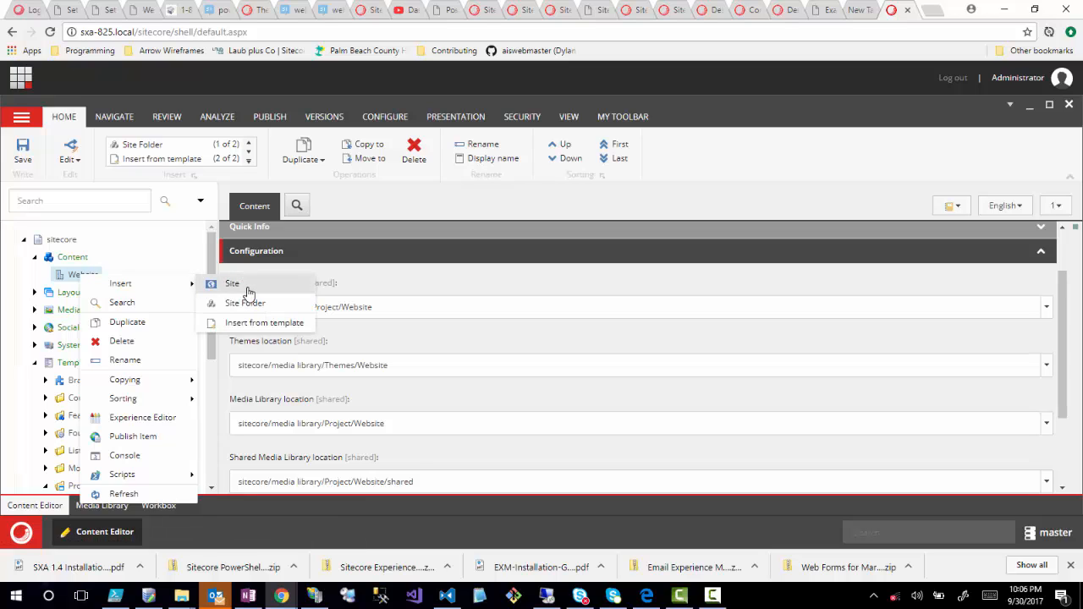
pyautogui.click(233, 284)
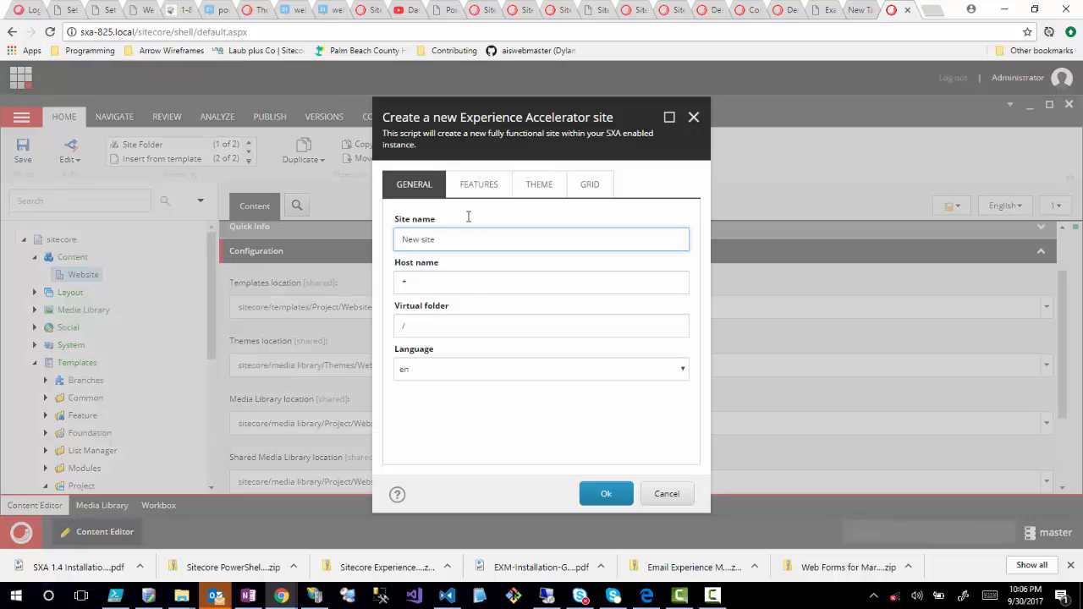
pyautogui.moveTo(457, 237); pyautogui.dragTo(74, 207)
pyautogui.write('Acm')
pyautogui.click(446, 286)
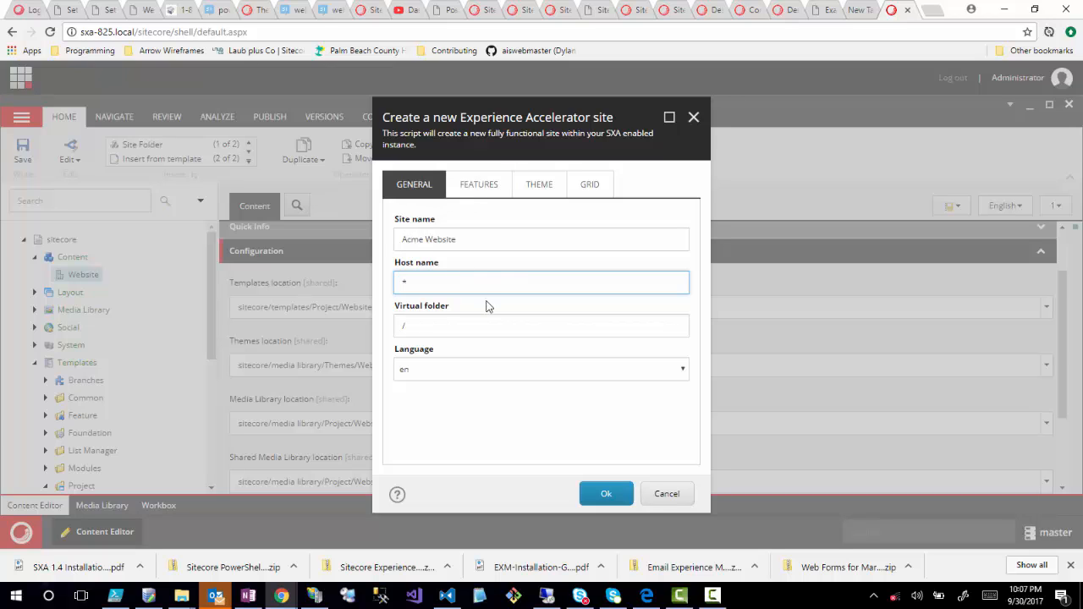
# Review the new site's features, keeping all of them selected, and set the new theme name to Acme Theme
pyautogui.click(481, 186)
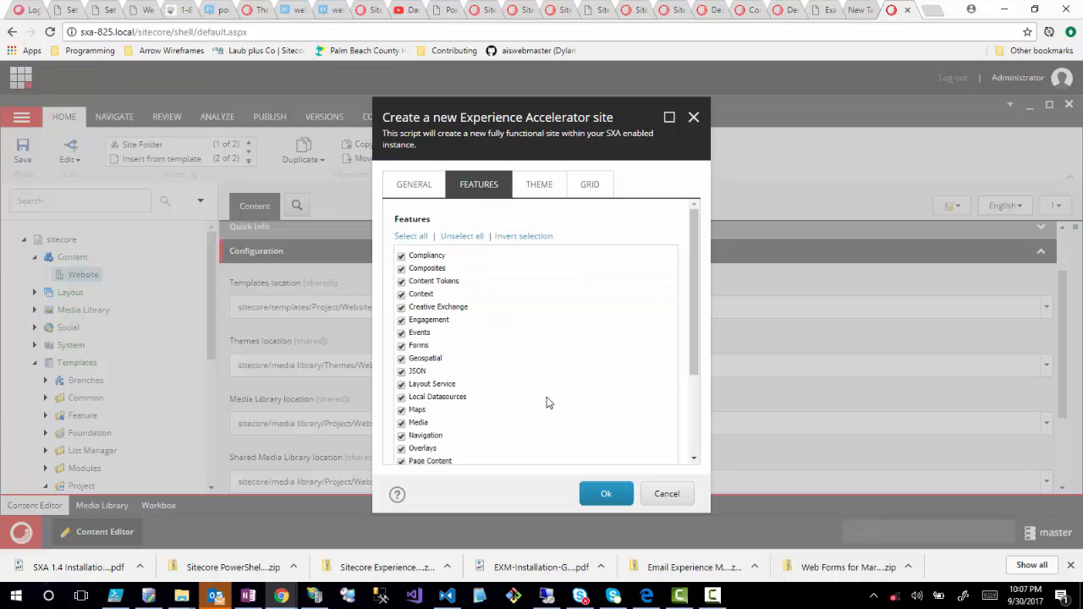
pyautogui.scroll(-3, 547, 399)
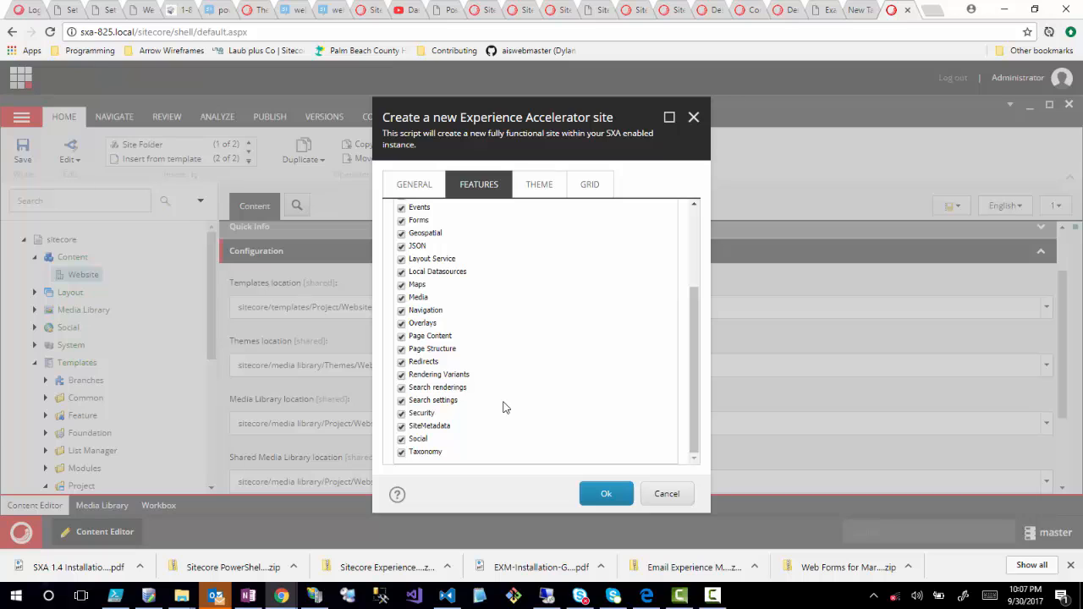
pyautogui.scroll(5, 505, 407)
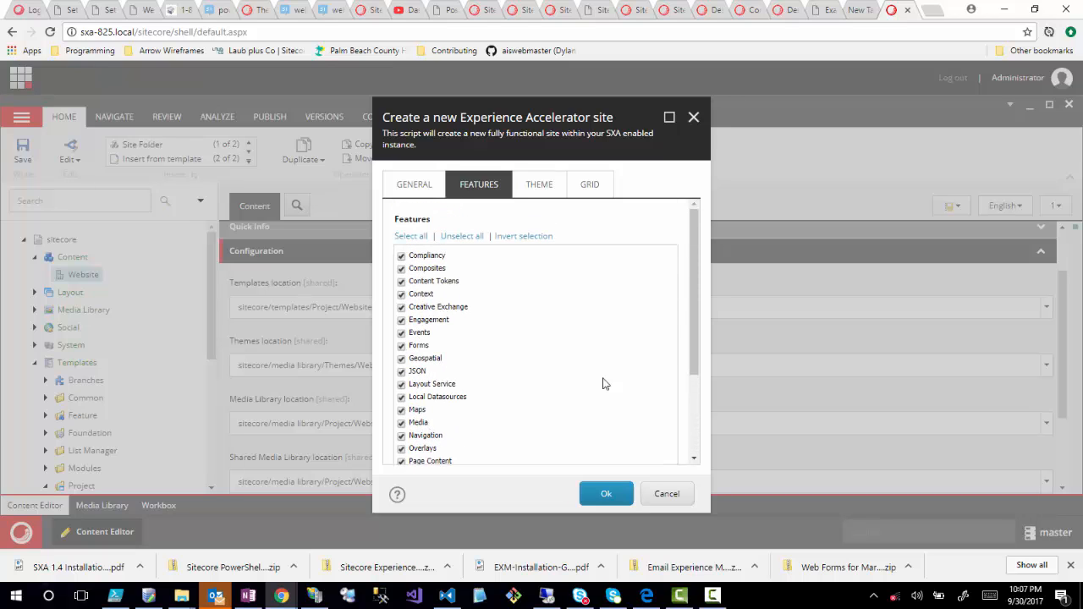
pyautogui.scroll(-3, 618, 370)
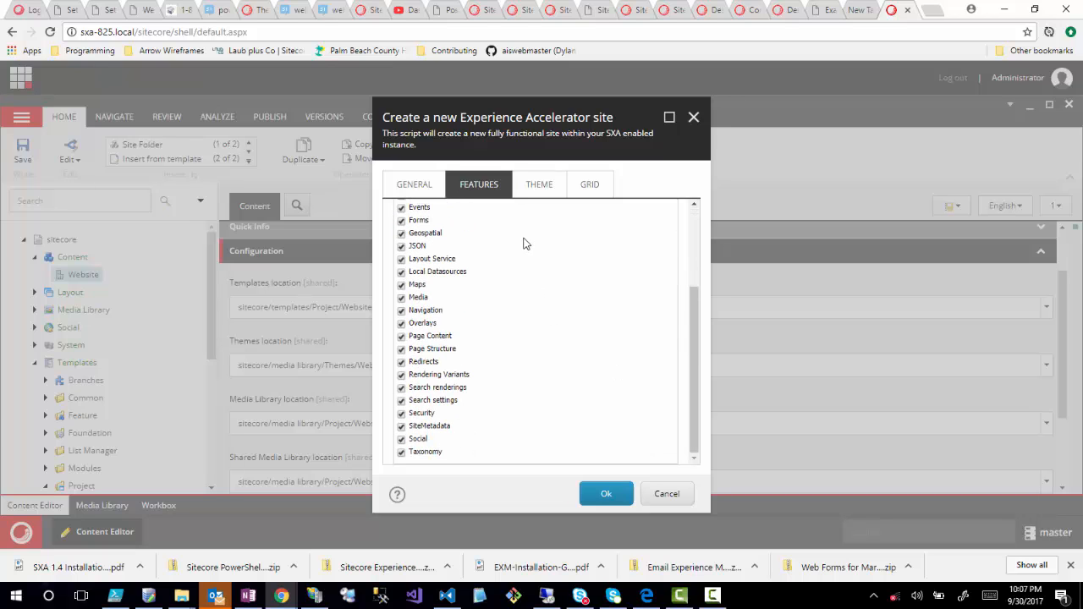
pyautogui.click(533, 187)
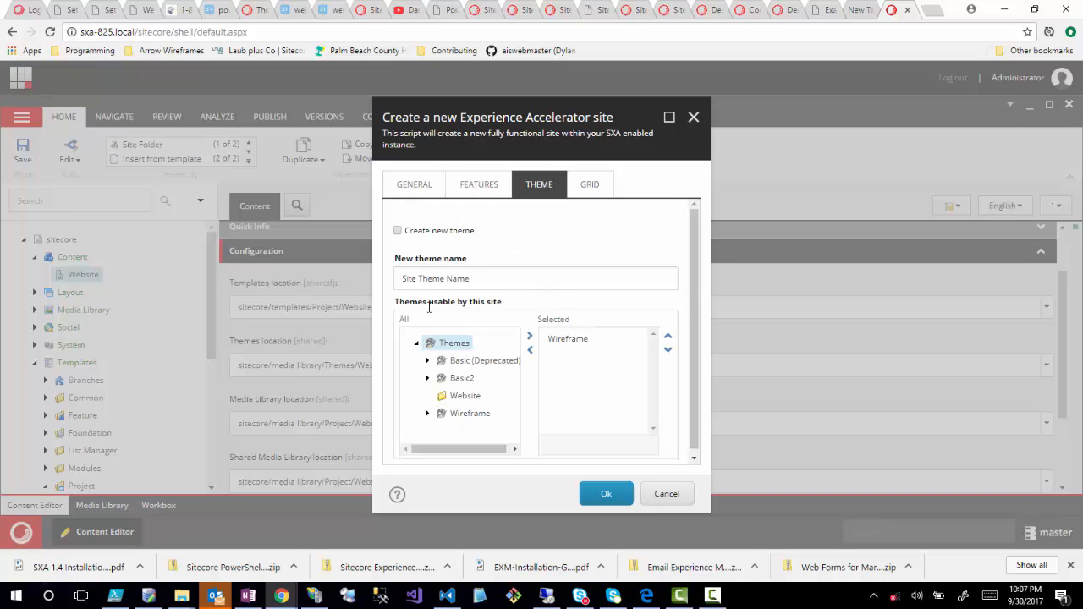
pyautogui.moveTo(470, 278); pyautogui.dragTo(268, 282)
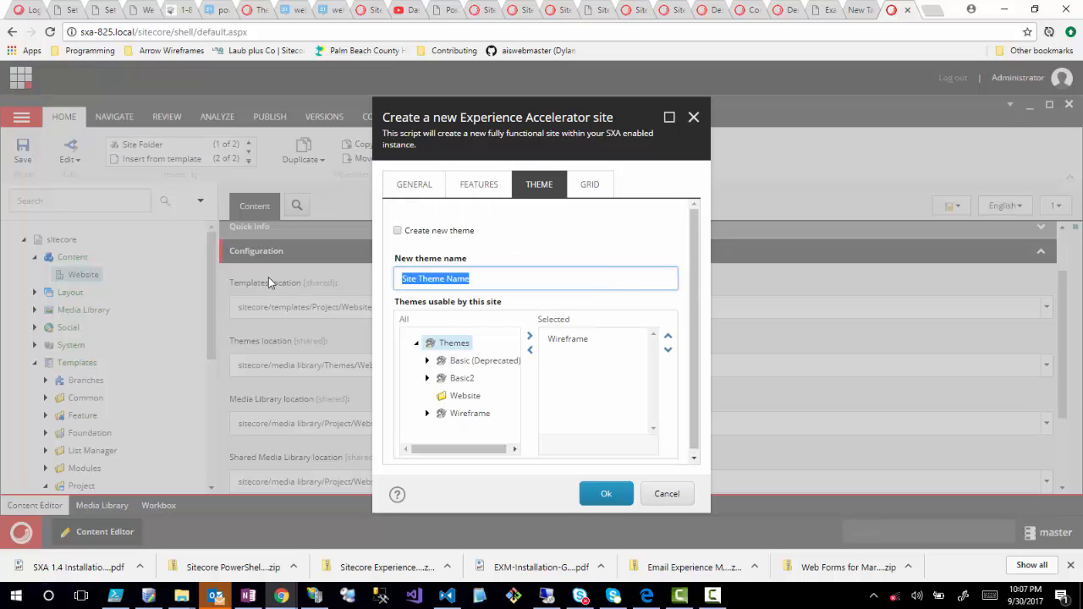
pyautogui.write('Acme')
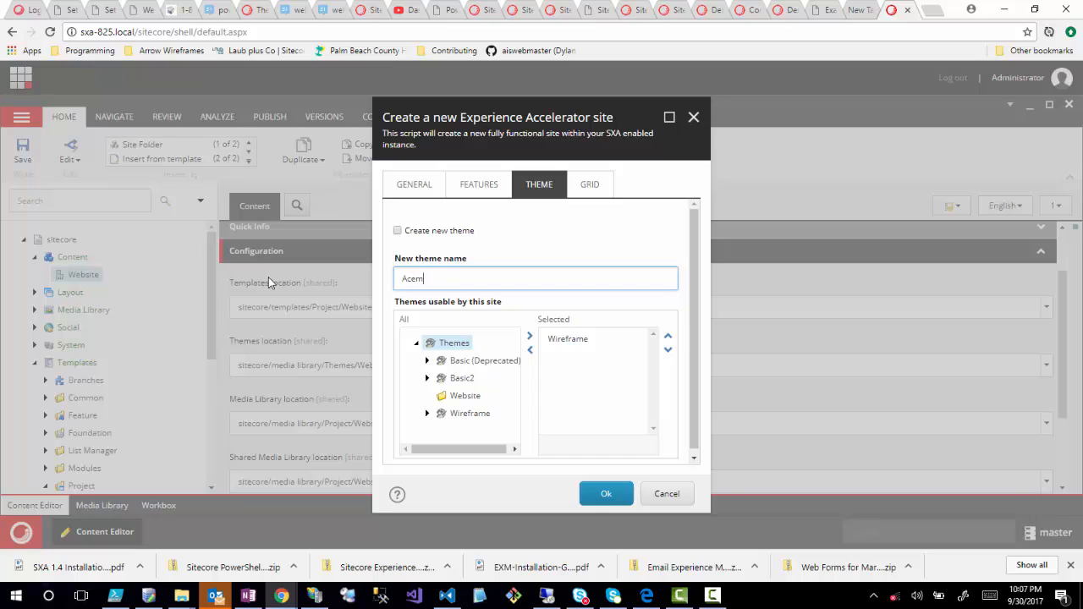
pyautogui.write(' Theme')
pyautogui.scroll(-1, 501, 378)
# Choose the Bootstrap grid for the Acme Website site and create the site
pyautogui.click(600, 193)
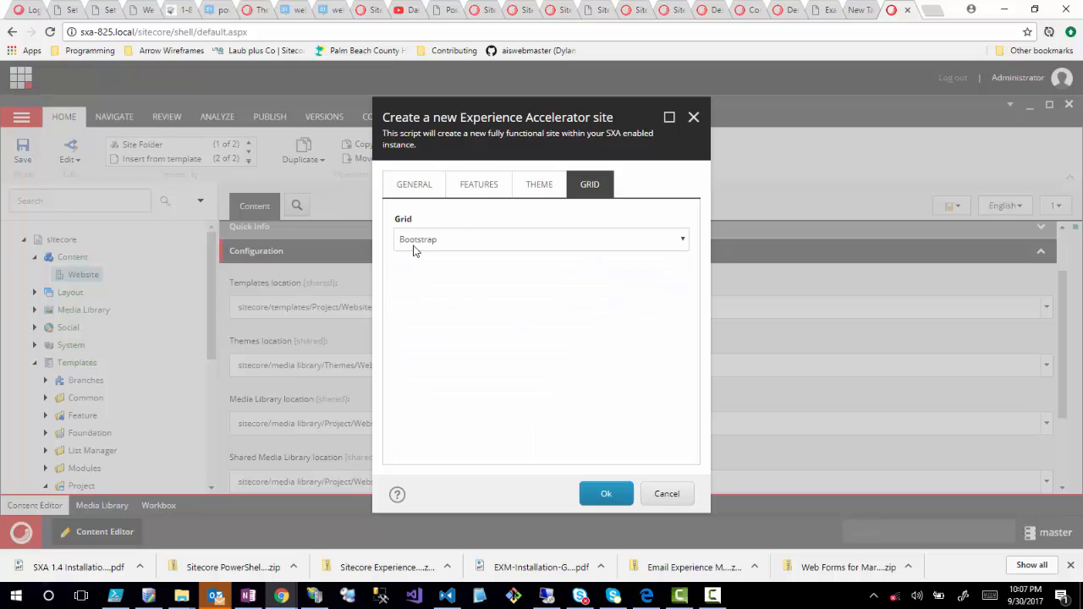
pyautogui.click(461, 245)
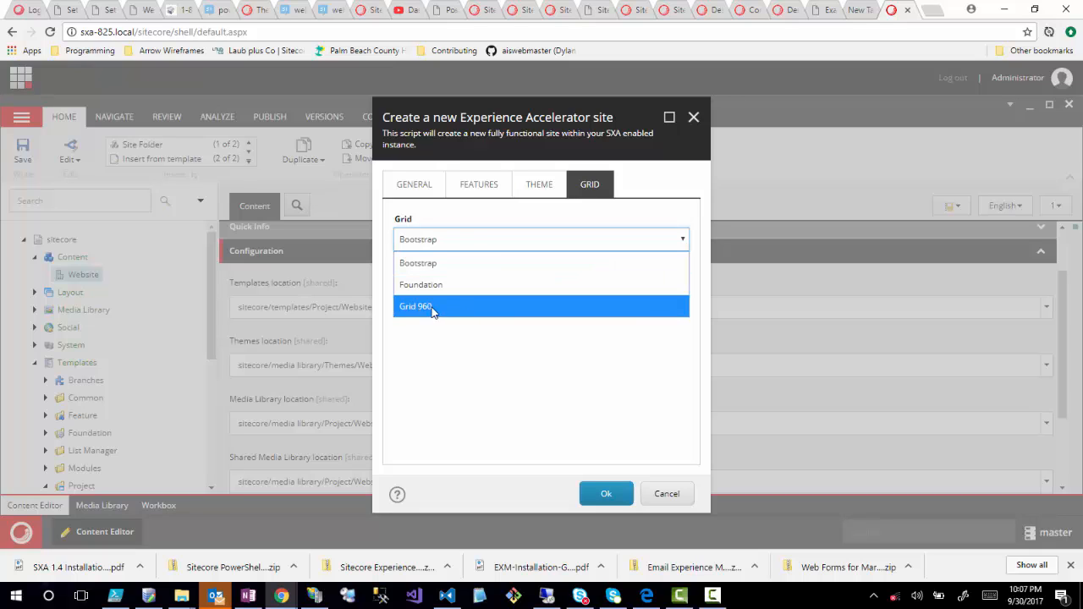
pyautogui.click(423, 263)
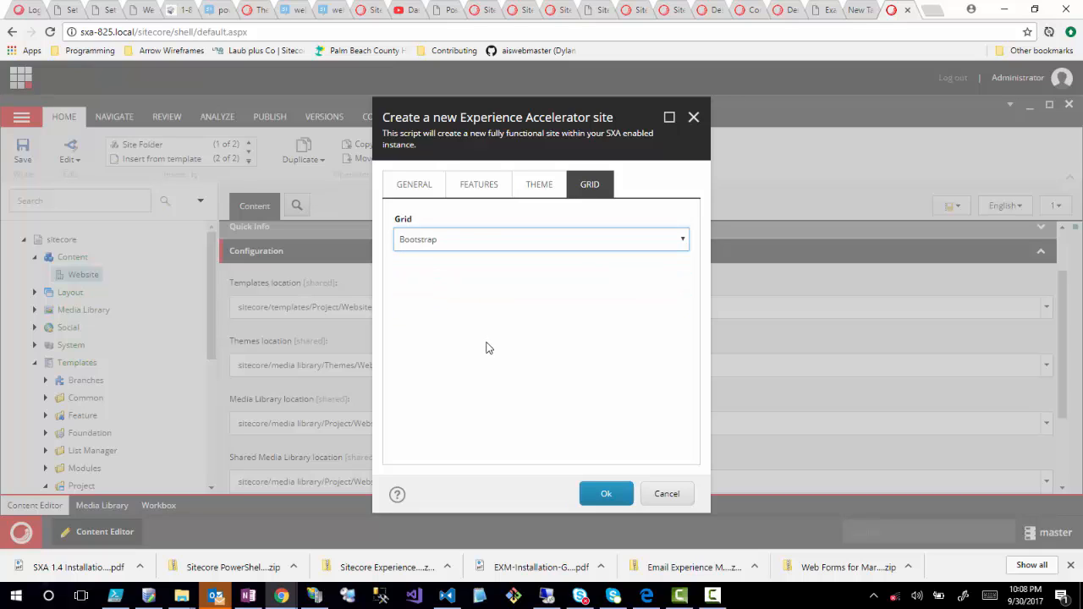
pyautogui.click(607, 499)
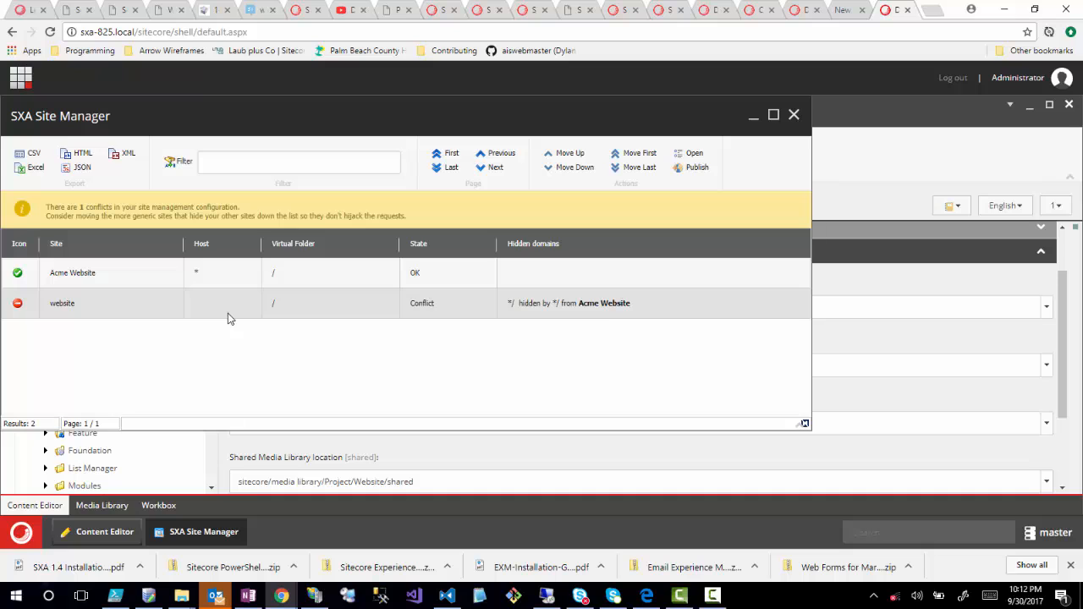
# Examine the site conflict and the Acme Website definition in SXA Site Manager, discard any edits and close the manager
pyautogui.click(155, 278)
pyautogui.click(41, 314)
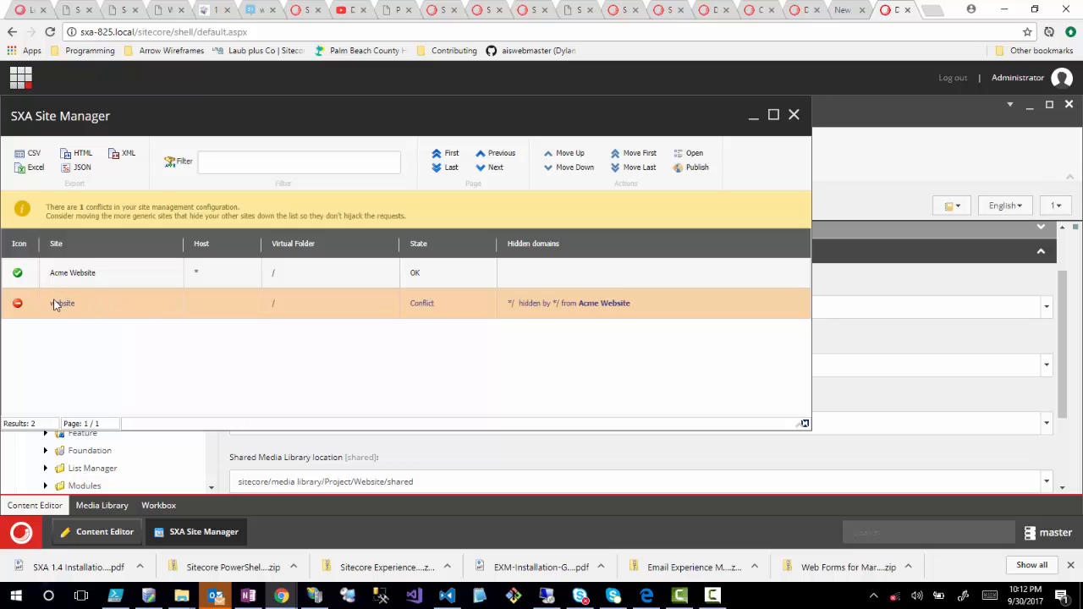
pyautogui.click(136, 280)
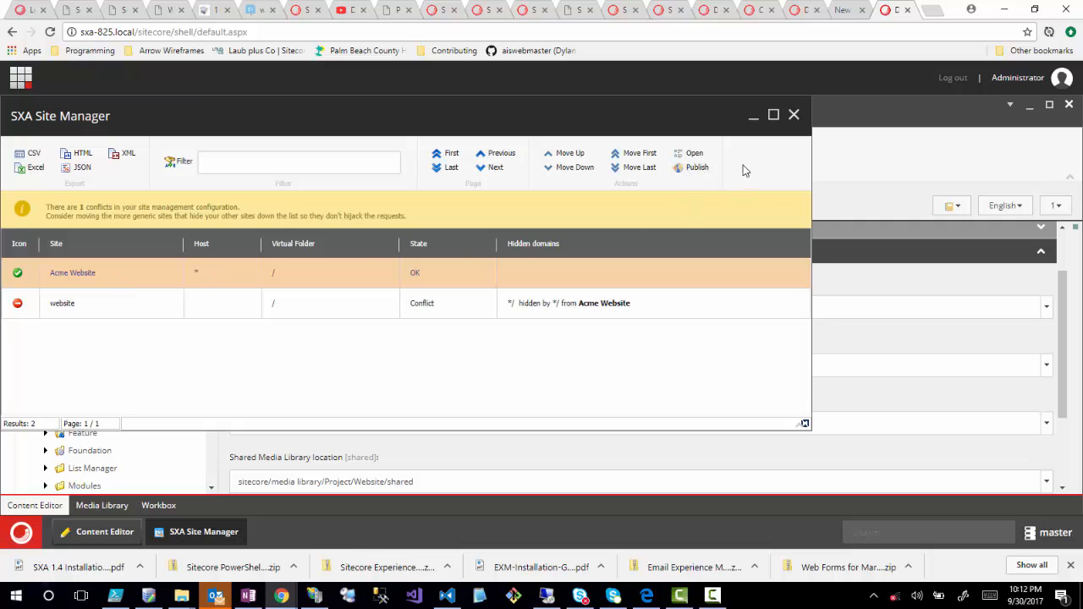
pyautogui.click(690, 153)
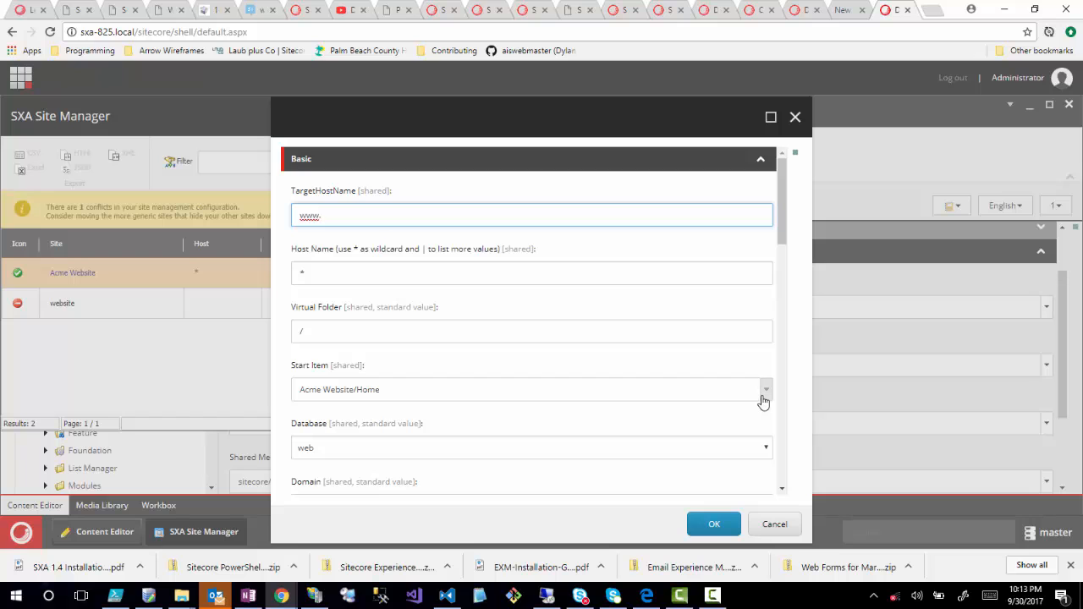
pyautogui.click(774, 524)
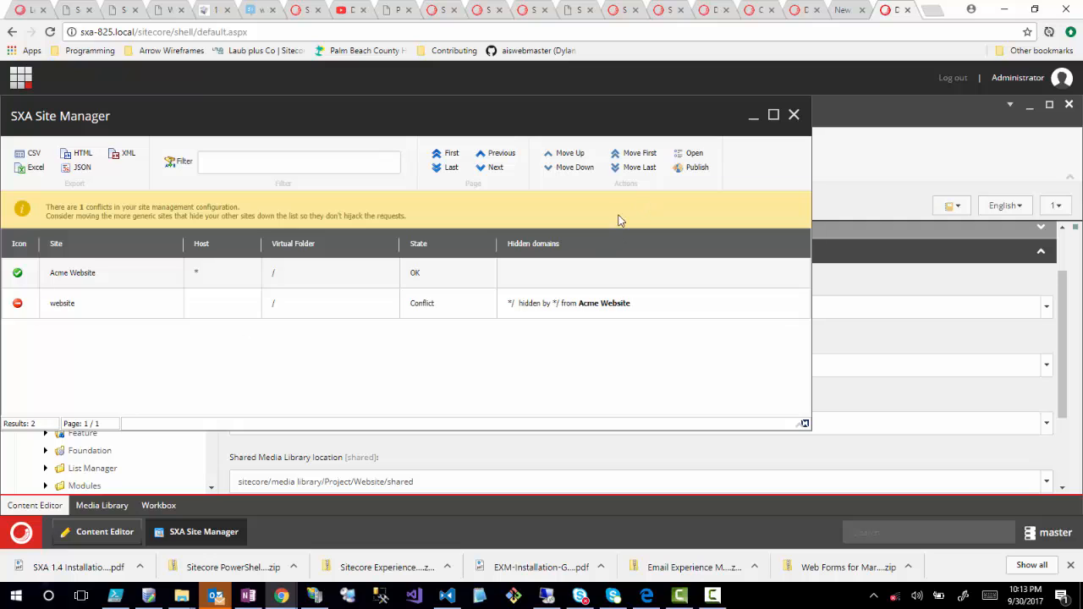
pyautogui.click(794, 115)
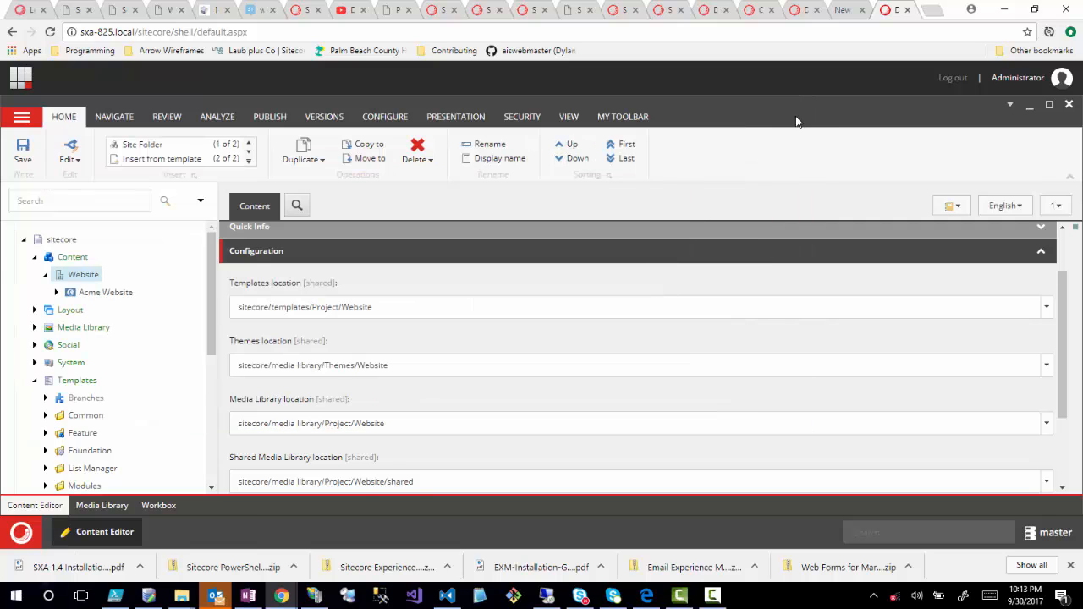
# Examine the items under Acme Website, its Home item's content and the item types that can be inserted under Home
pyautogui.click(56, 292)
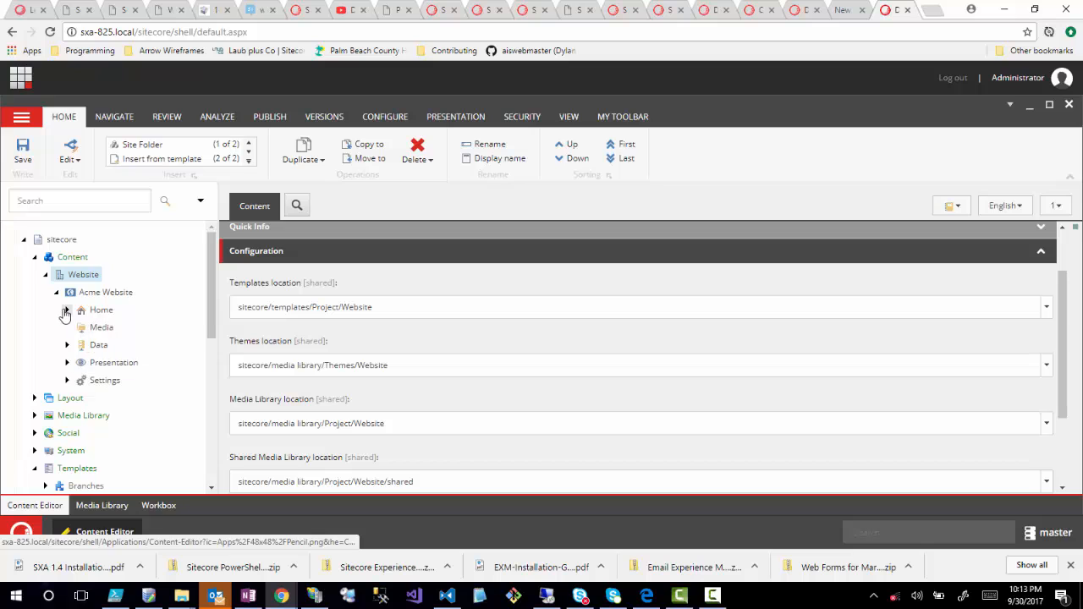
pyautogui.click(65, 313)
pyautogui.click(101, 310)
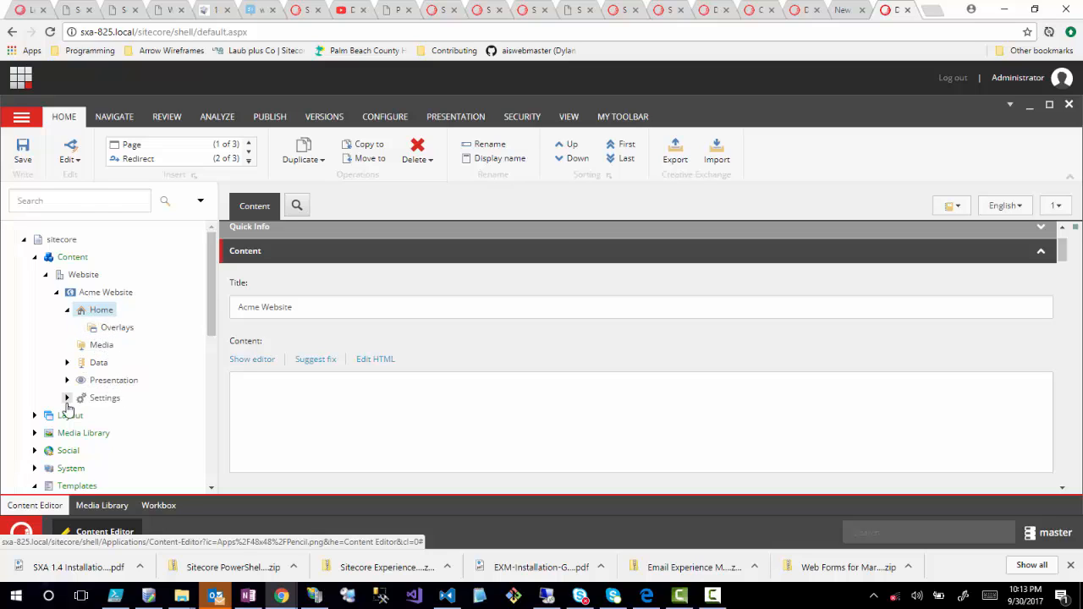
pyautogui.rightClick(92, 315)
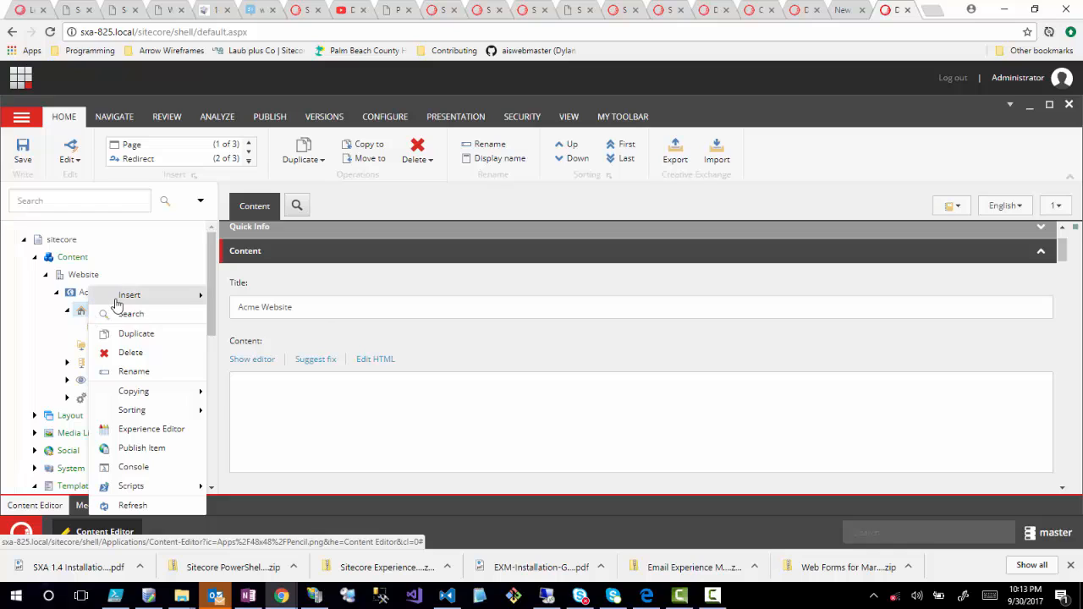
pyautogui.moveTo(119, 297)
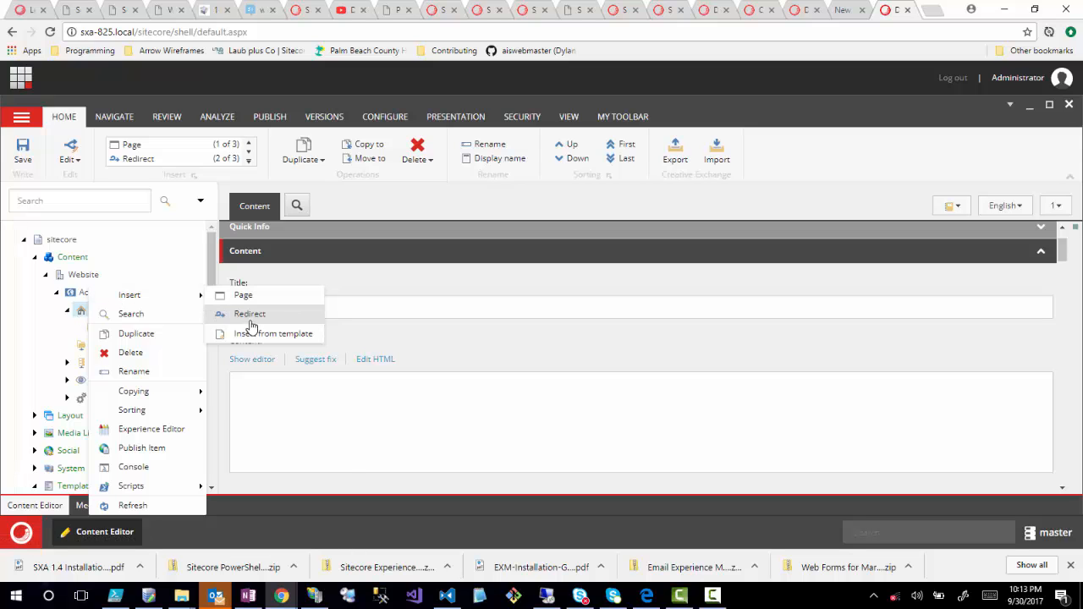
pyautogui.click(73, 314)
# Compare the Acme Website items with the Website templates under Templates/Project
pyautogui.scroll(-2, 48, 377)
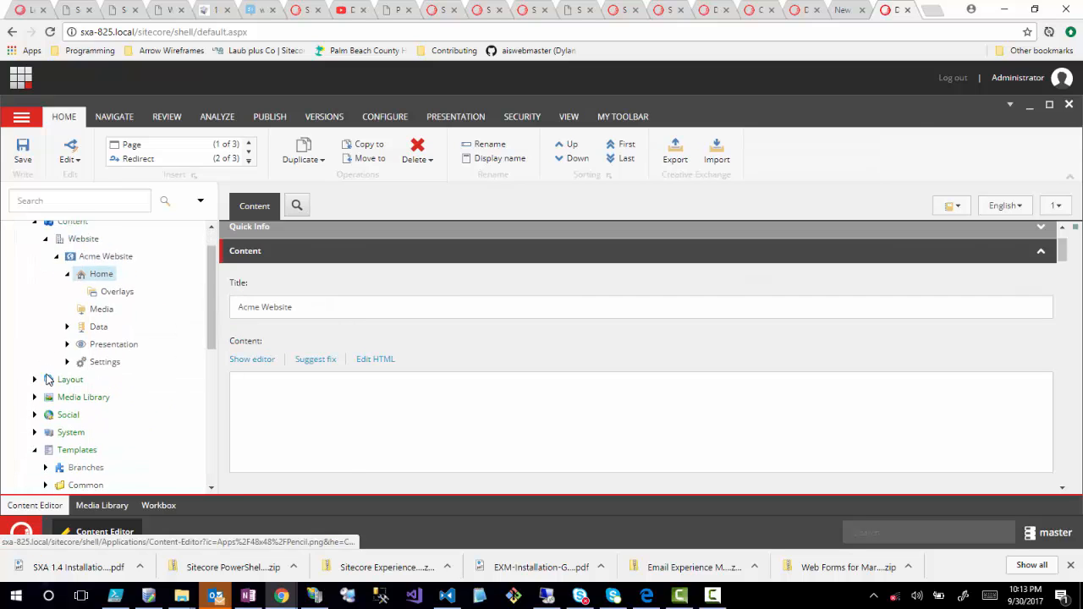
pyautogui.scroll(-3, 47, 377)
pyautogui.scroll(1, 66, 355)
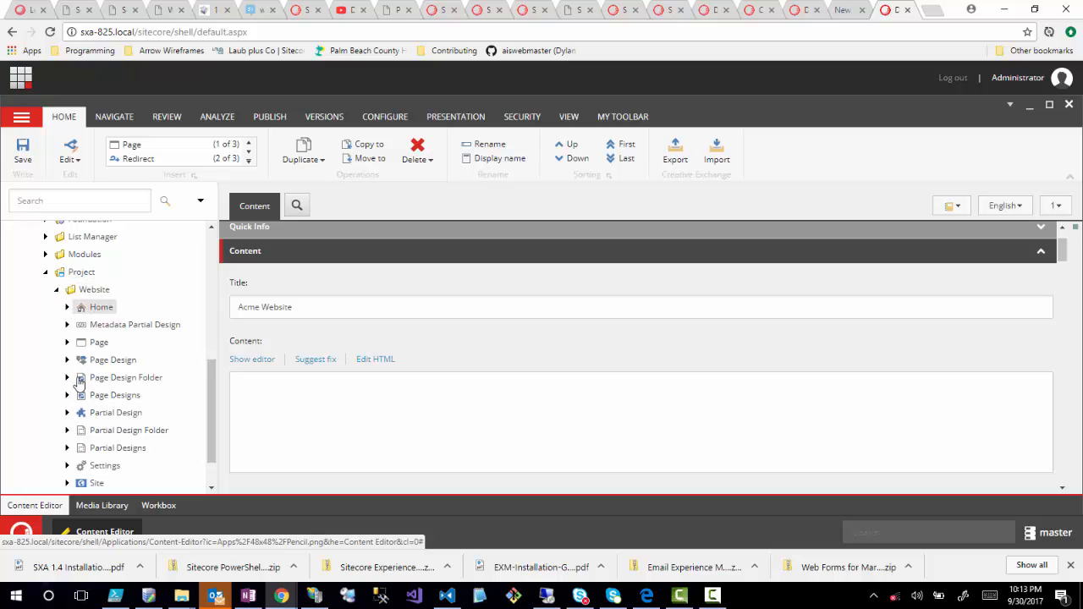
pyautogui.scroll(5, 81, 399)
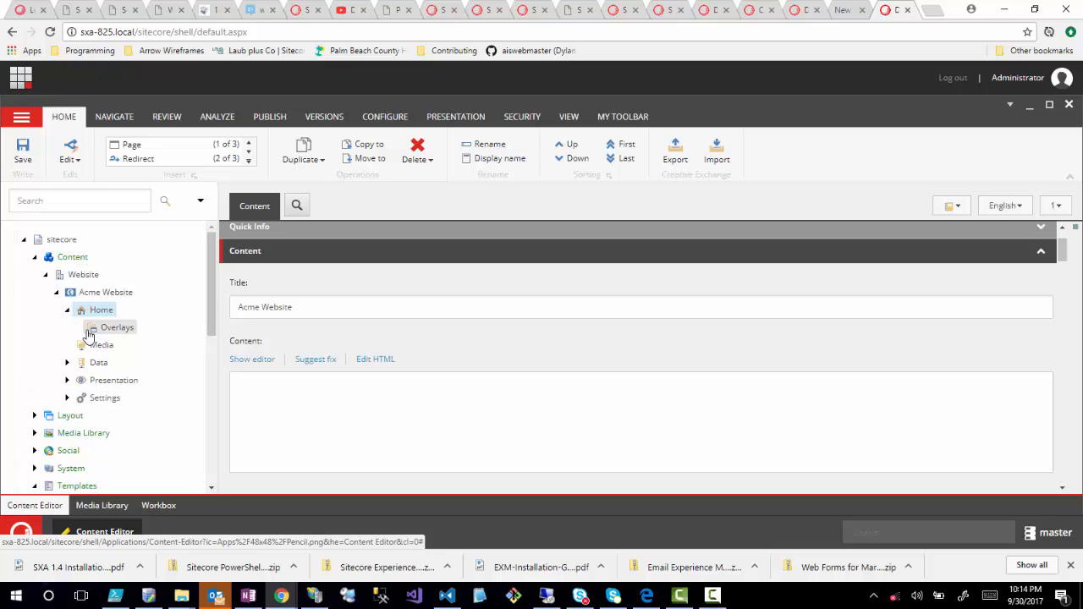
# Examine the data source folders under the Data item of Acme Website
pyautogui.click(67, 363)
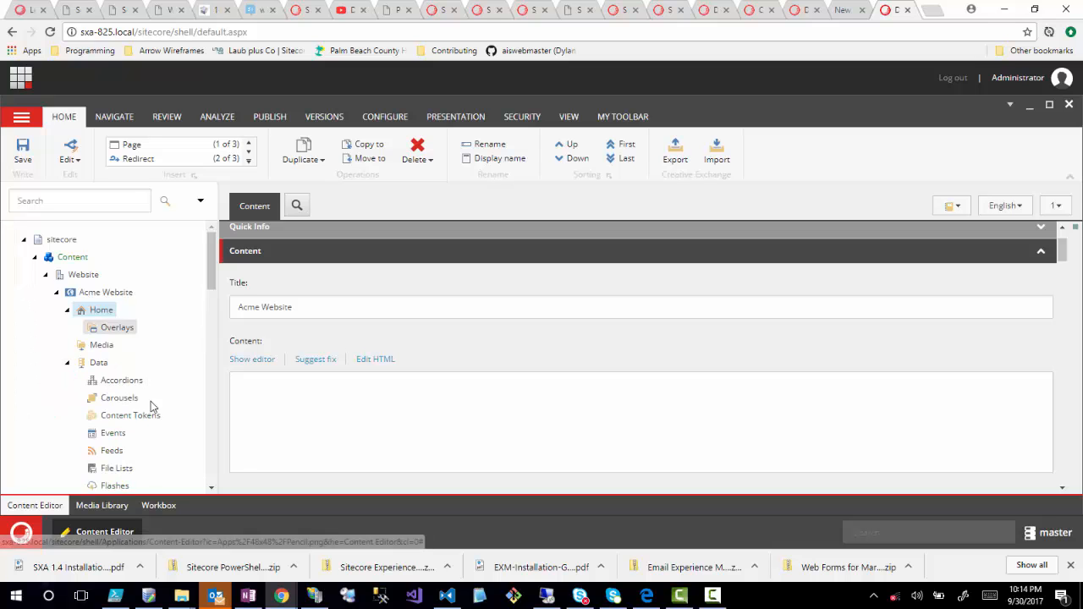
pyautogui.scroll(-1, 144, 436)
pyautogui.scroll(-3, 144, 439)
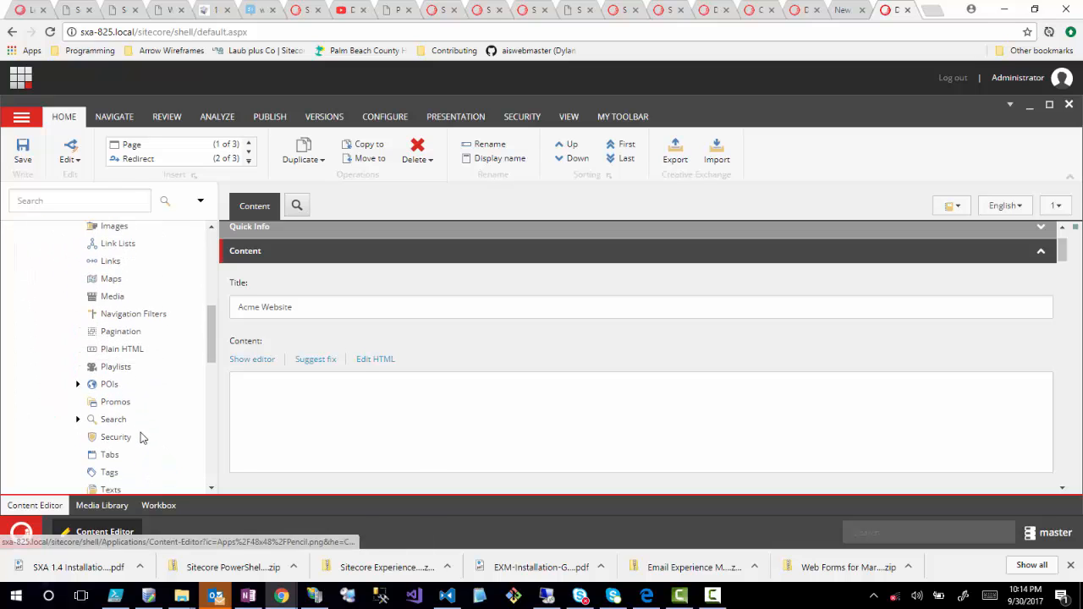
# Examine the data source folders of Acme Website and the item types that can be inserted under Links
pyautogui.scroll(3, 139, 427)
pyautogui.scroll(2, 138, 423)
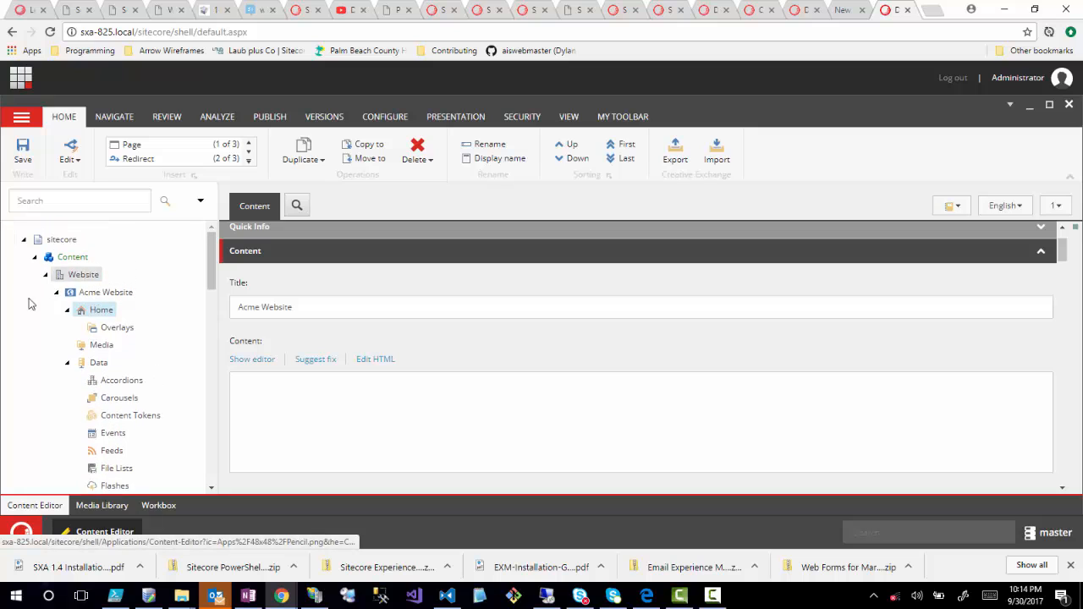
pyautogui.scroll(-2, 129, 436)
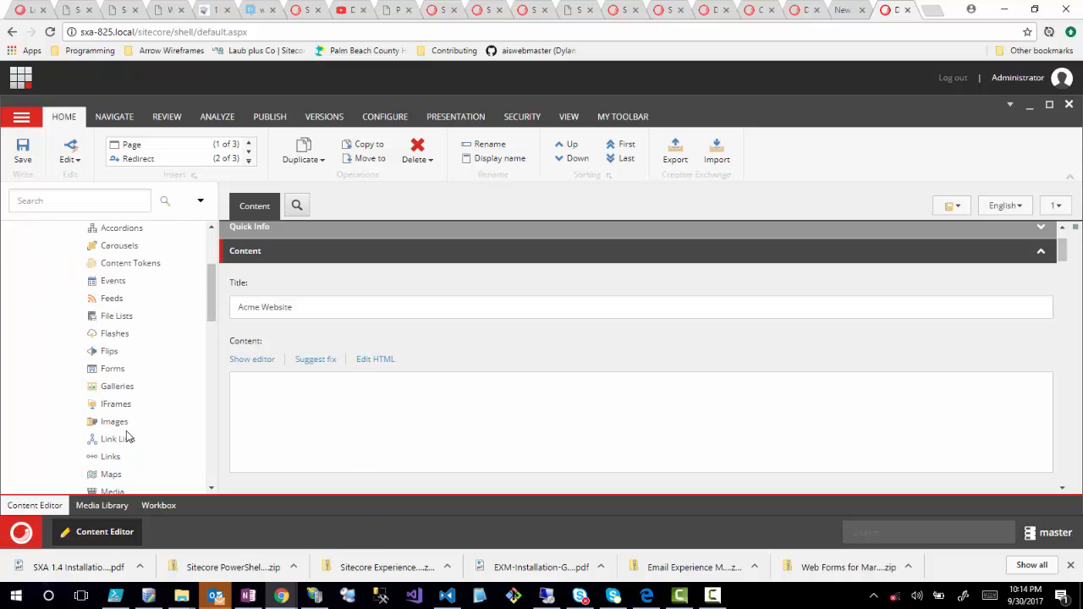
pyautogui.scroll(-1, 127, 438)
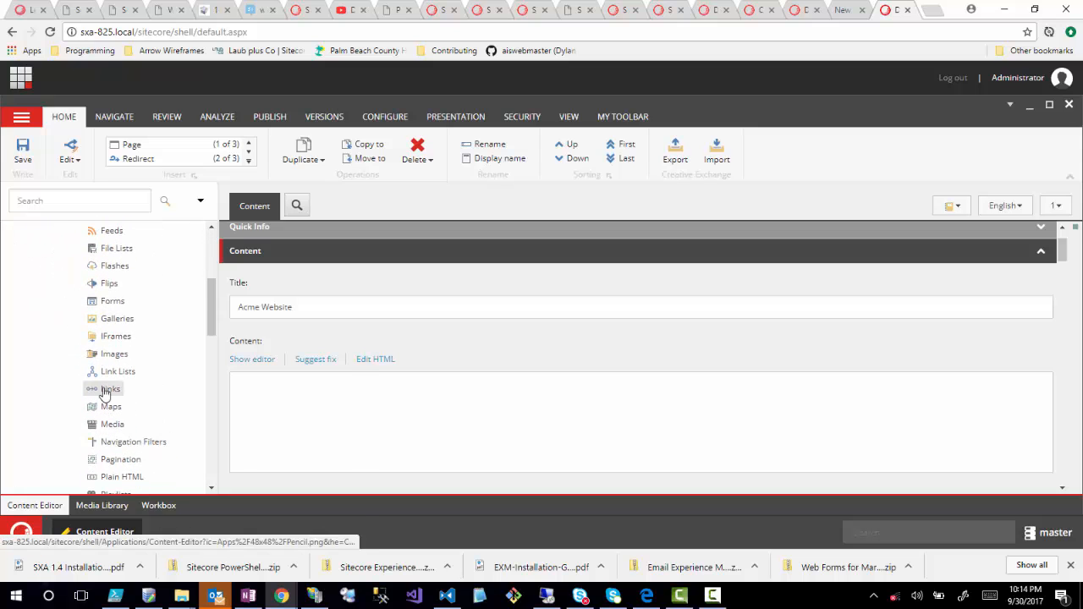
pyautogui.rightClick(105, 391)
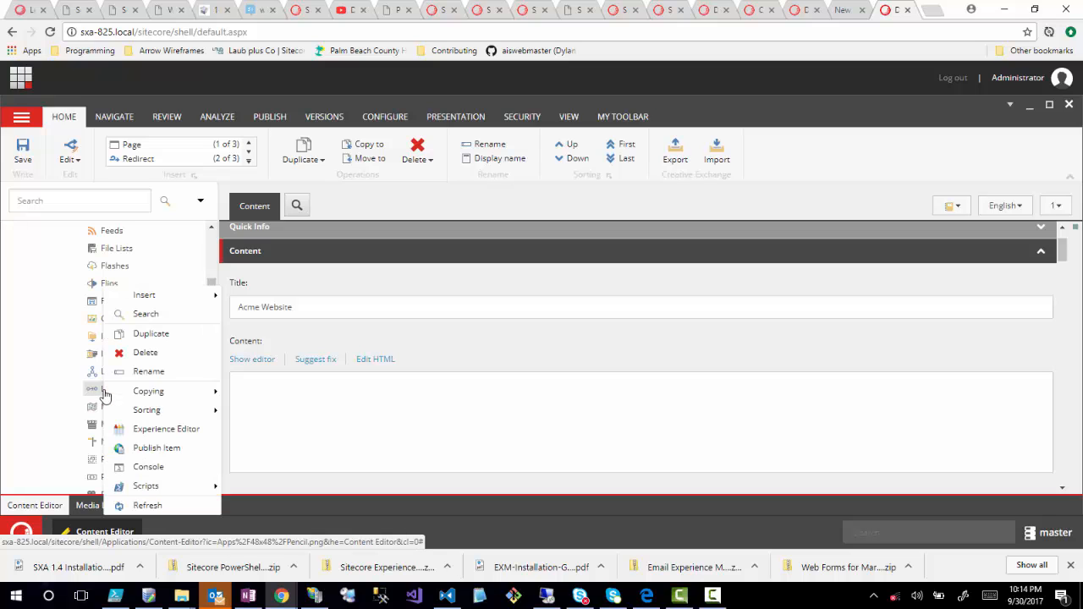
pyautogui.moveTo(194, 294)
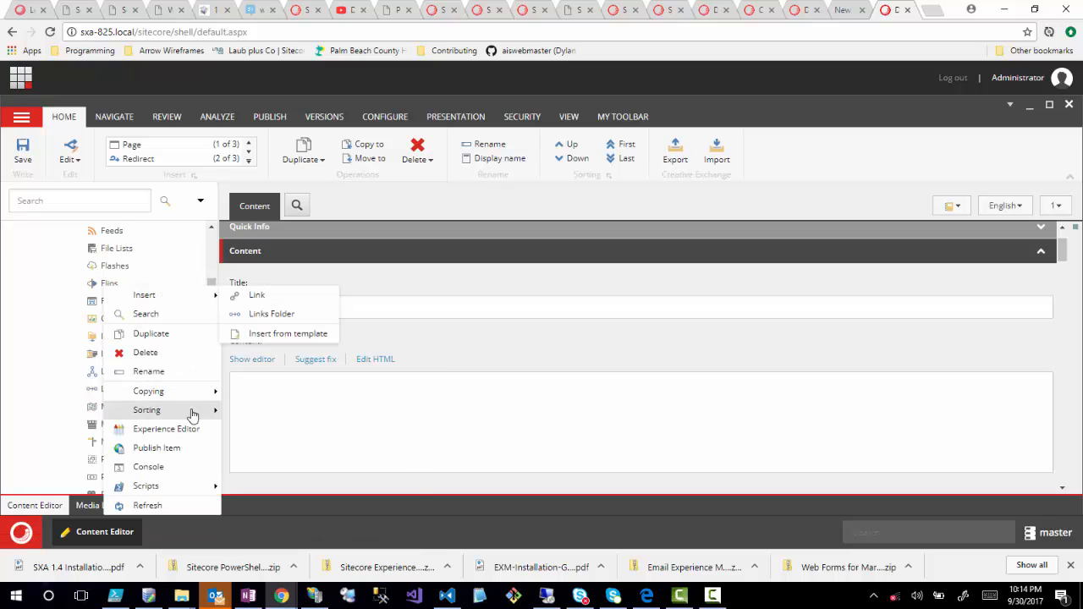
pyautogui.click(41, 435)
# Examine the items under the Presentation item of Acme Website
pyautogui.scroll(-2, 53, 442)
pyautogui.scroll(-3, 52, 441)
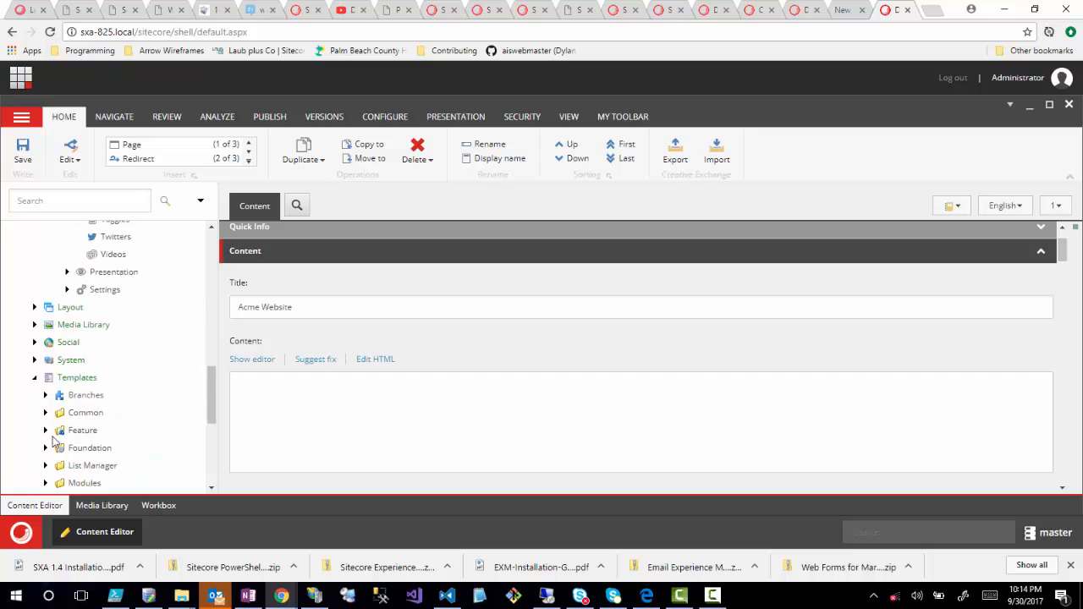
pyautogui.scroll(2, 54, 440)
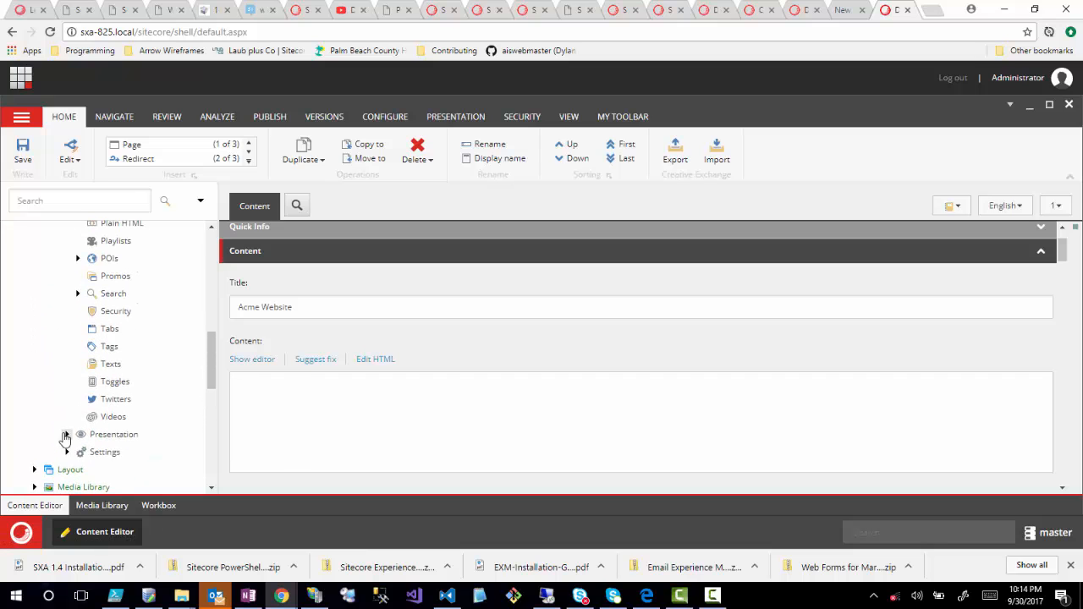
pyautogui.click(66, 435)
pyautogui.scroll(-3, 141, 370)
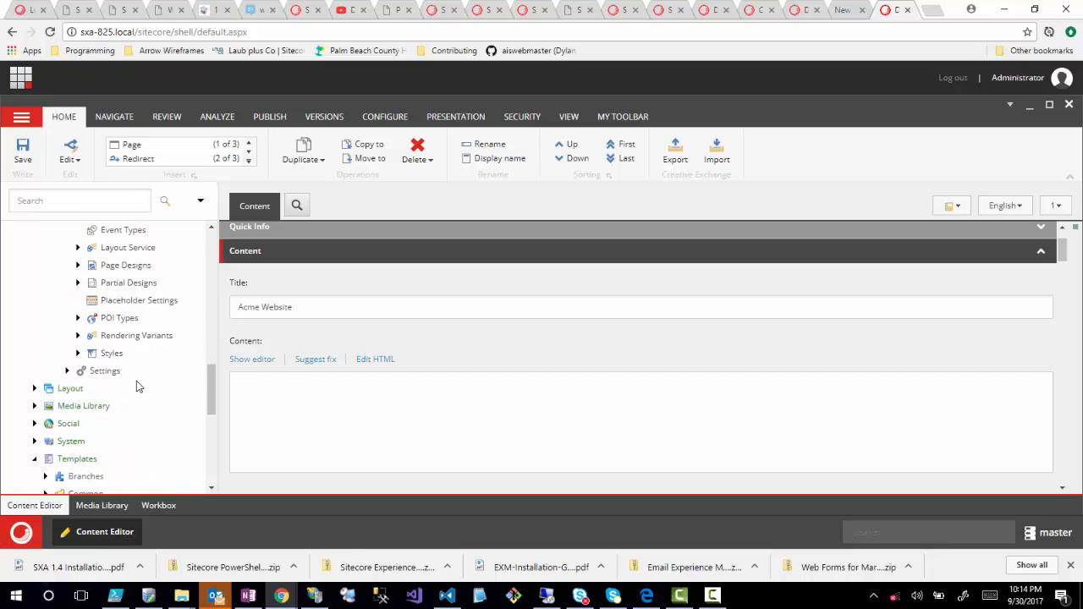
pyautogui.scroll(1, 135, 382)
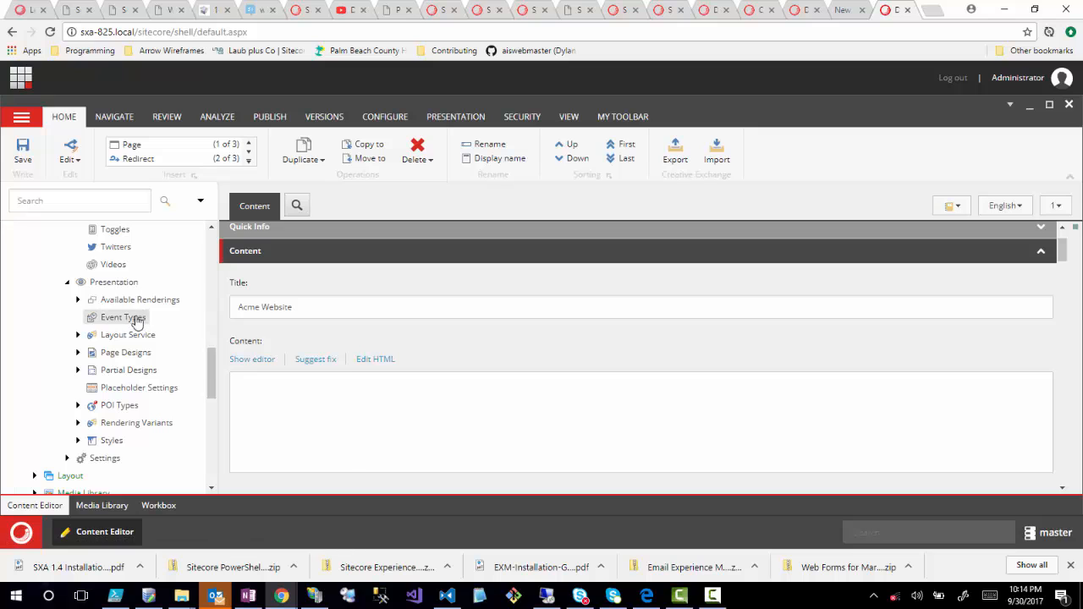
# Examine the rendering groups under Available Renderings and collapse that item again
pyautogui.click(77, 300)
pyautogui.scroll(-3, 121, 411)
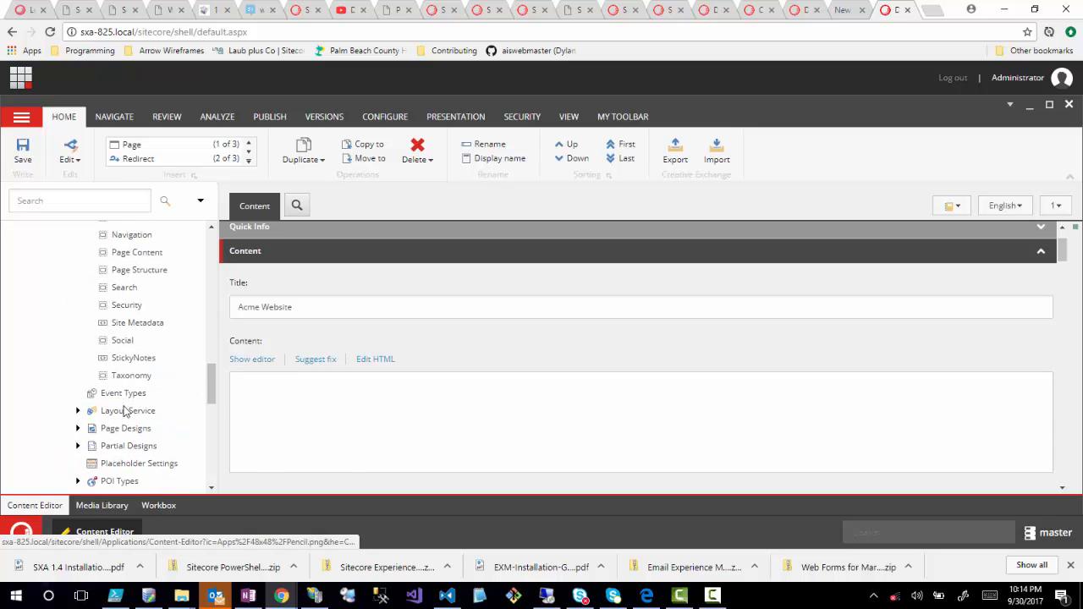
pyautogui.scroll(2, 122, 411)
pyautogui.scroll(1, 122, 411)
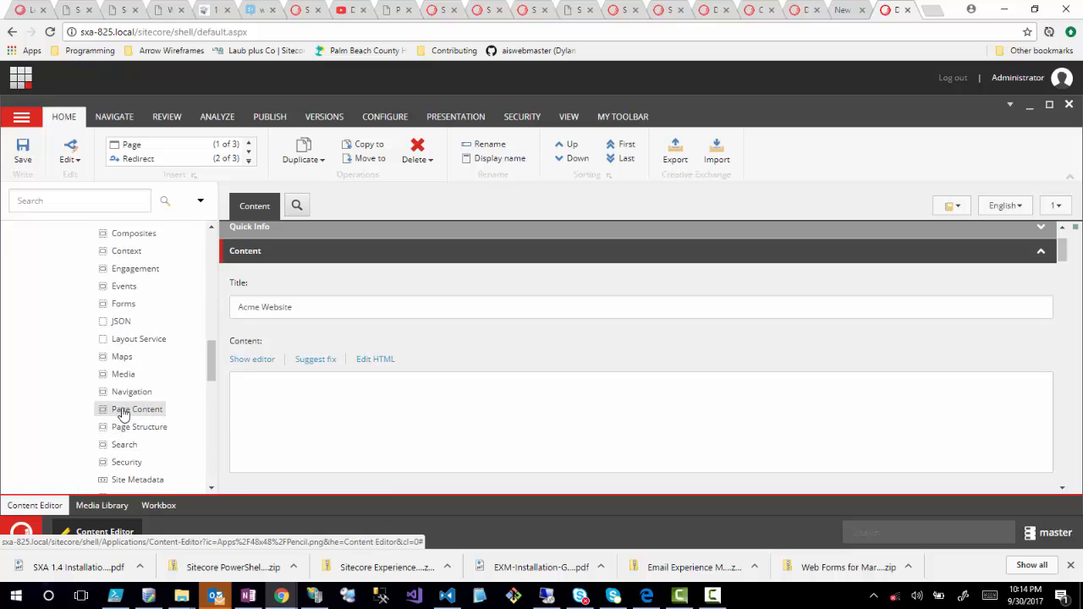
pyautogui.scroll(5, 122, 411)
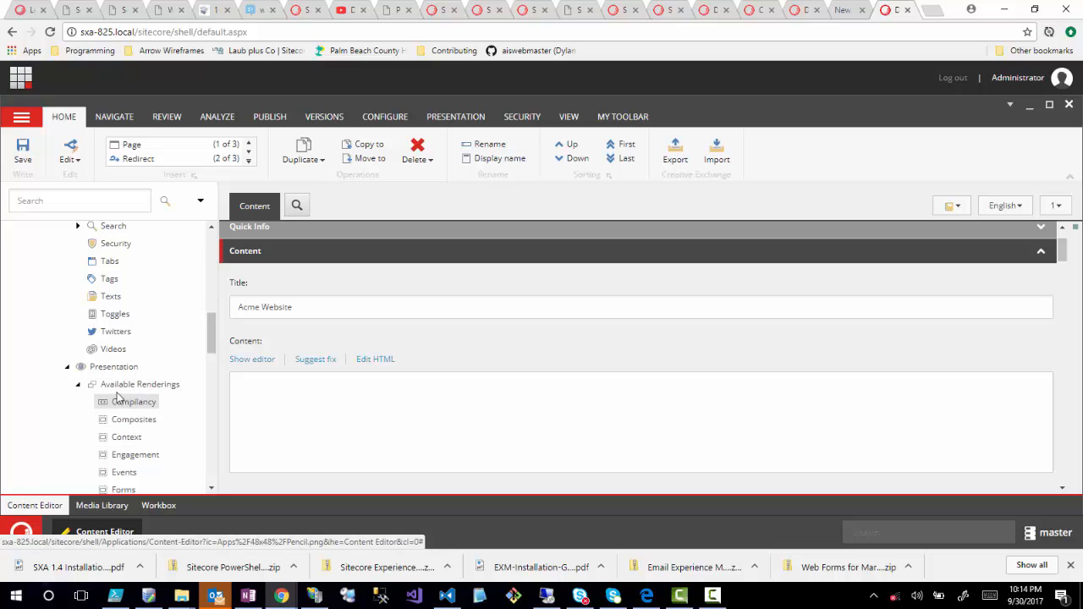
pyautogui.click(78, 385)
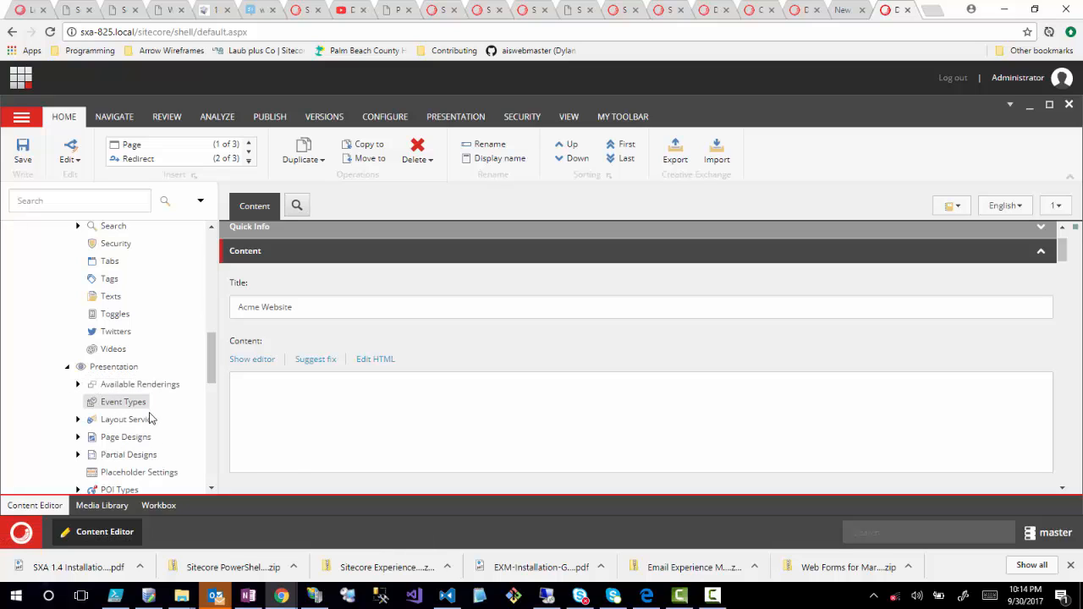
# Examine the items under the Settings item of Acme Website, including its Facets
pyautogui.scroll(-2, 148, 414)
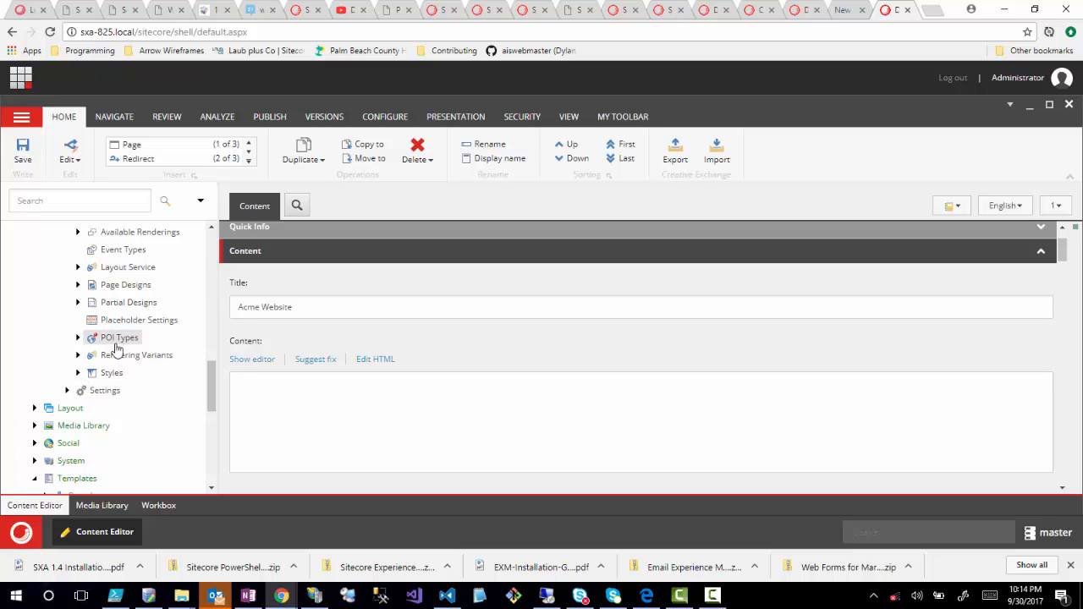
pyautogui.click(67, 392)
pyautogui.scroll(-3, 143, 398)
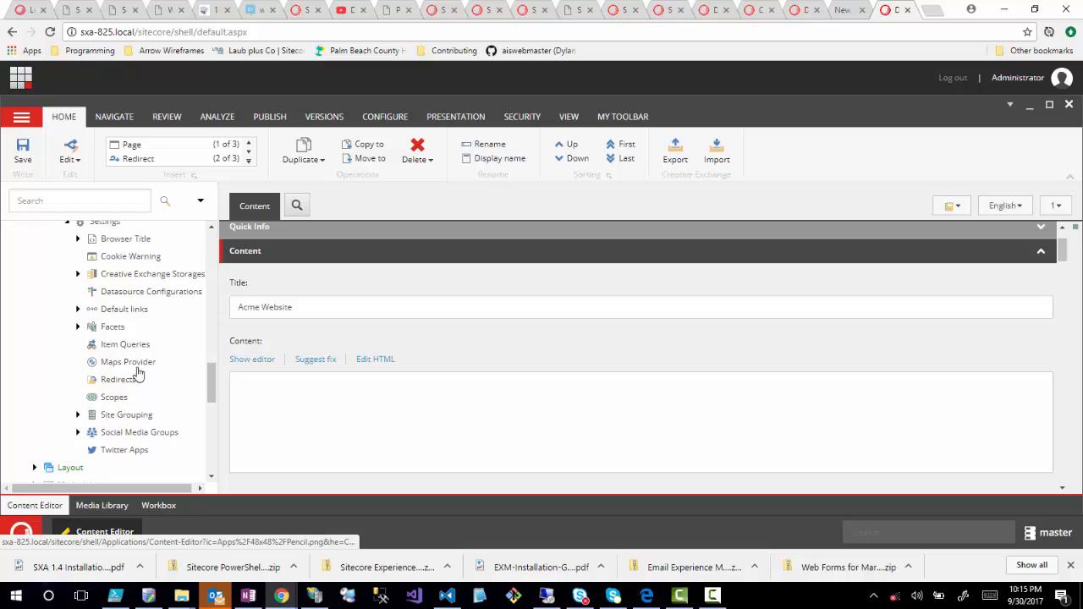
pyautogui.click(77, 327)
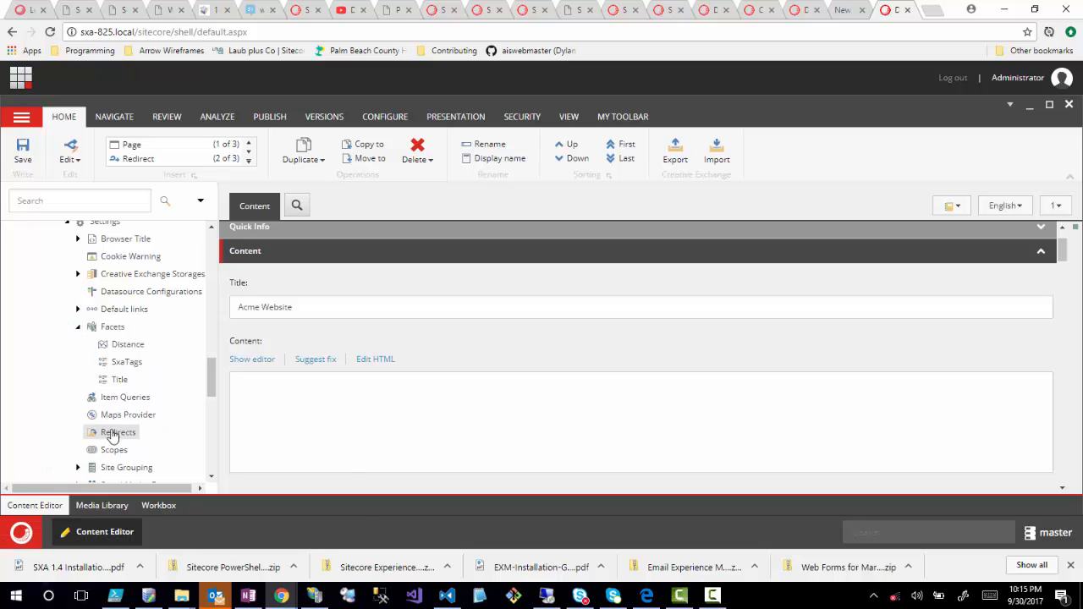
pyautogui.scroll(-3, 115, 420)
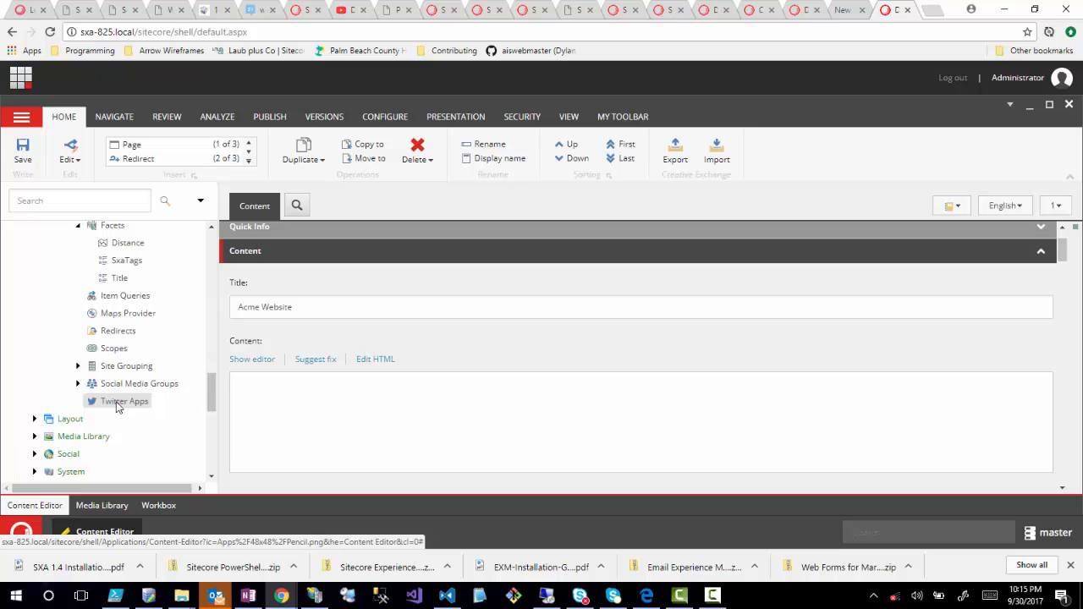
# Open the Home item of Acme Website in the Experience Editor
pyautogui.scroll(5, 113, 405)
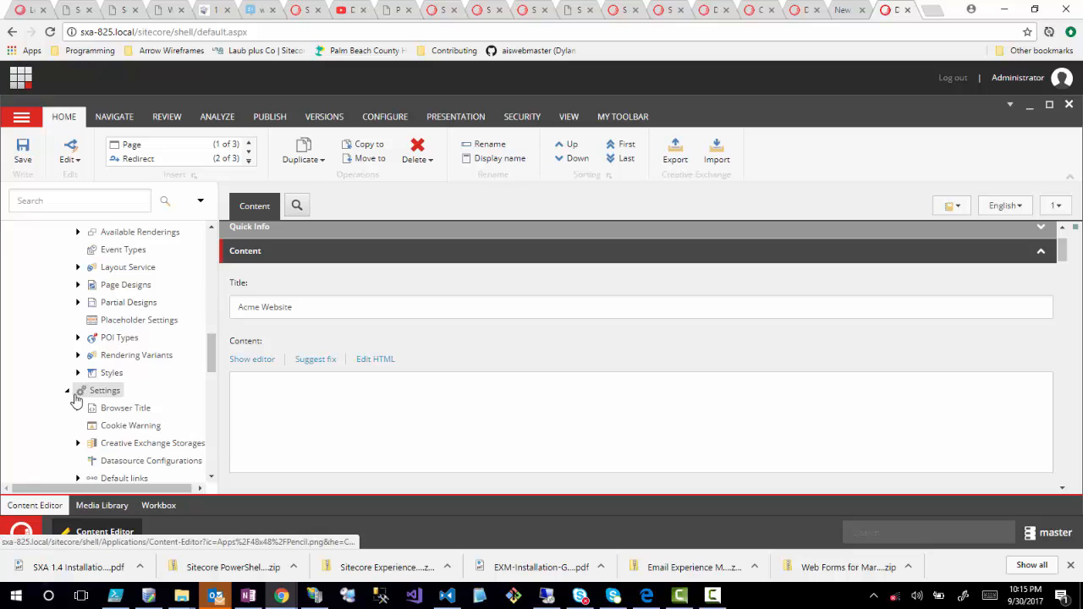
pyautogui.scroll(10, 25, 415)
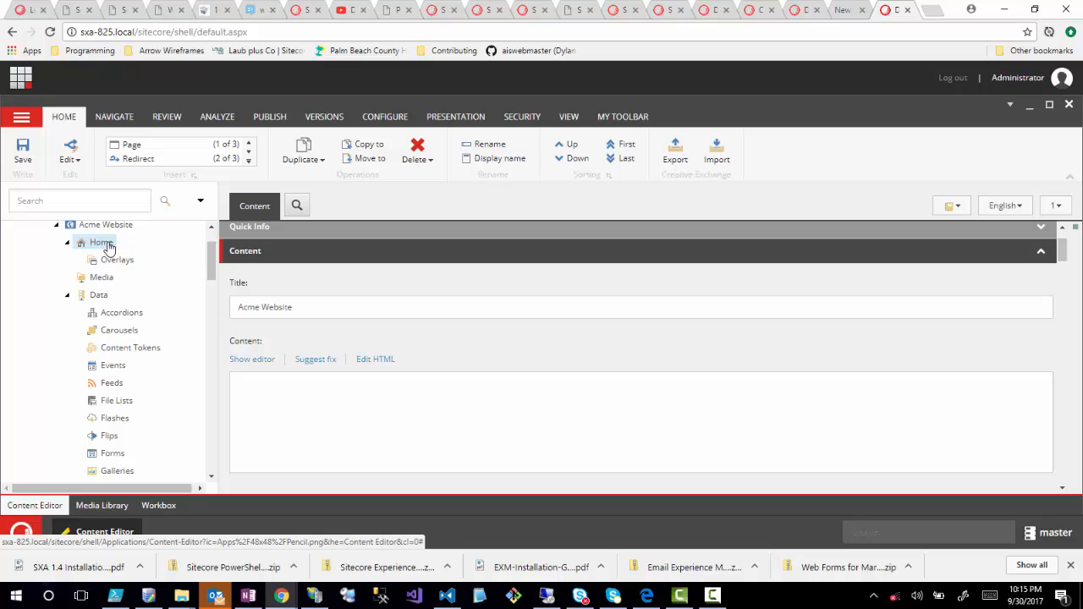
pyautogui.scroll(1, 106, 247)
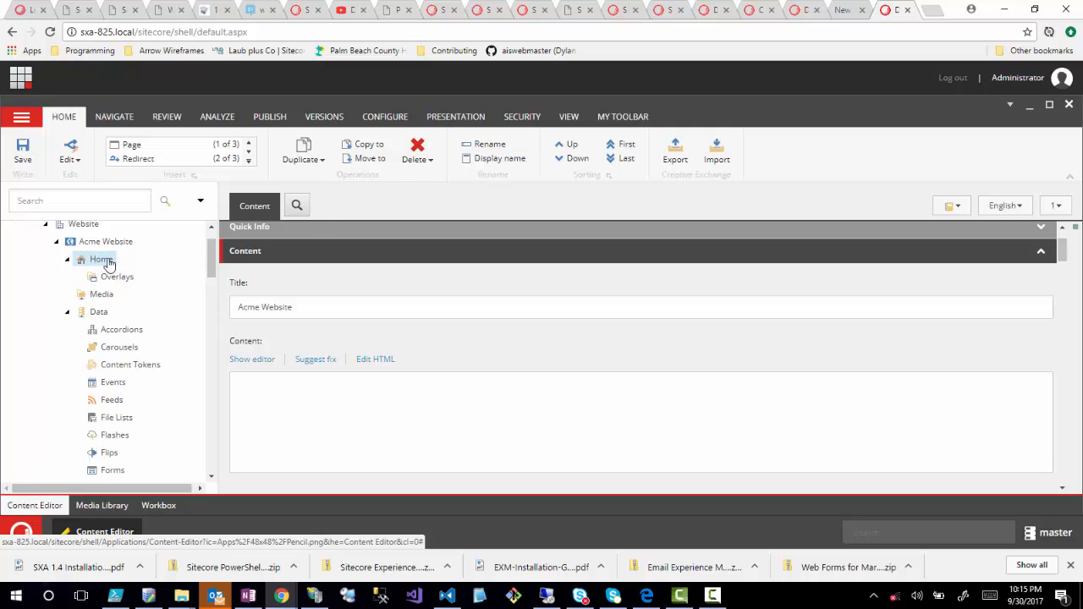
pyautogui.click(455, 119)
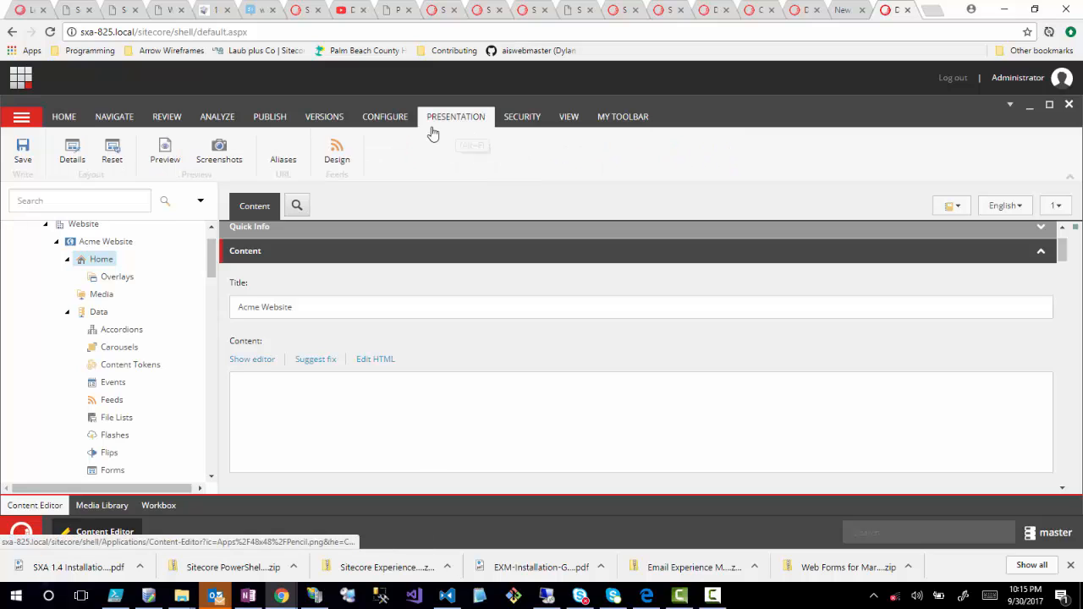
pyautogui.click(270, 118)
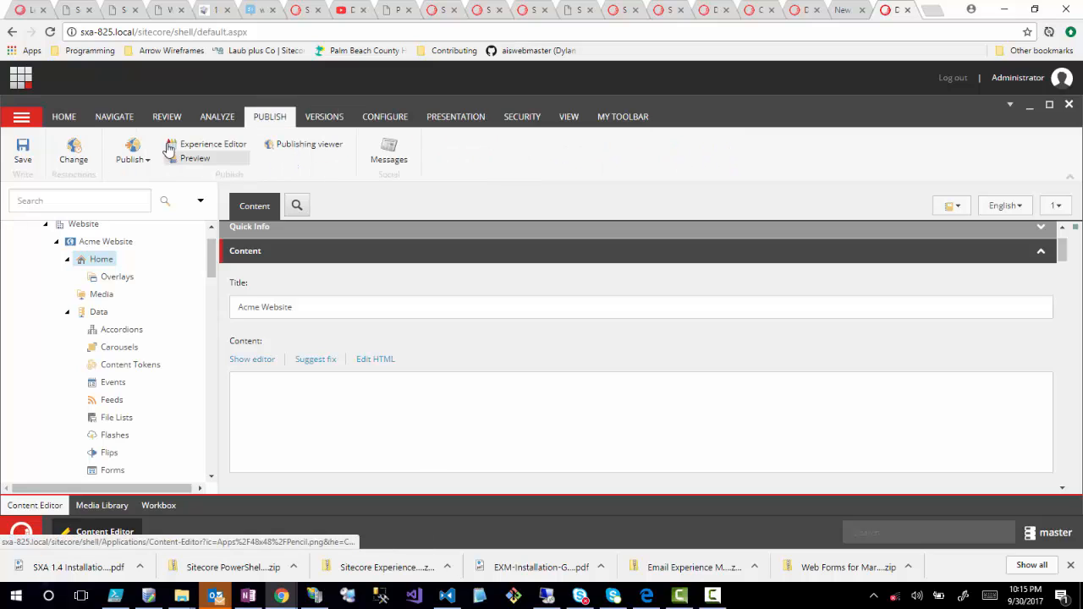
pyautogui.click(172, 146)
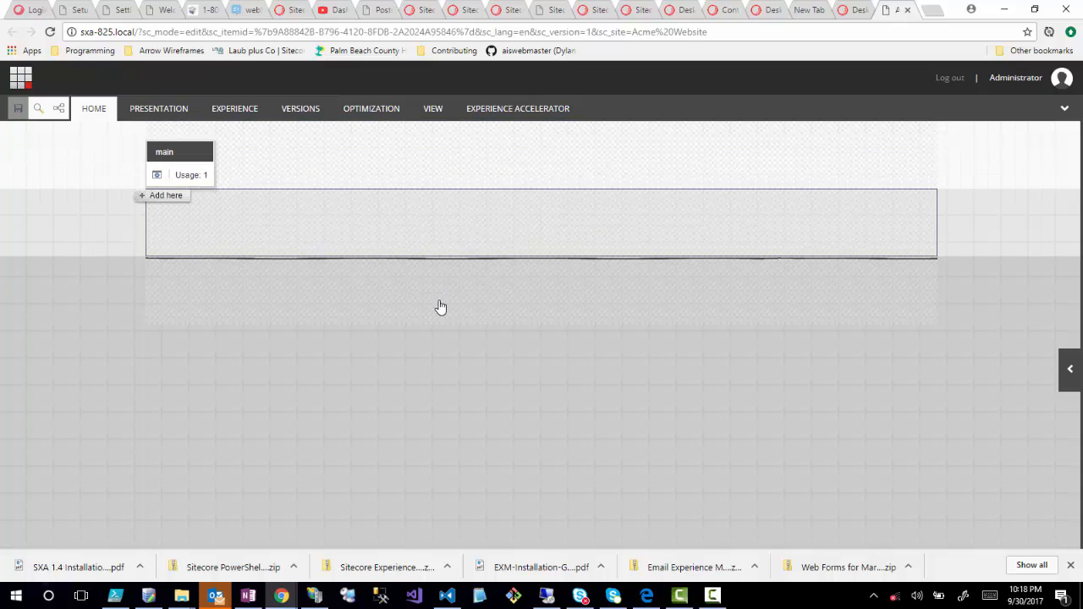
# Examine the Experience Accelerator commands and the Toolbox's rendering categories, and select the footer placeholder
pyautogui.click(520, 109)
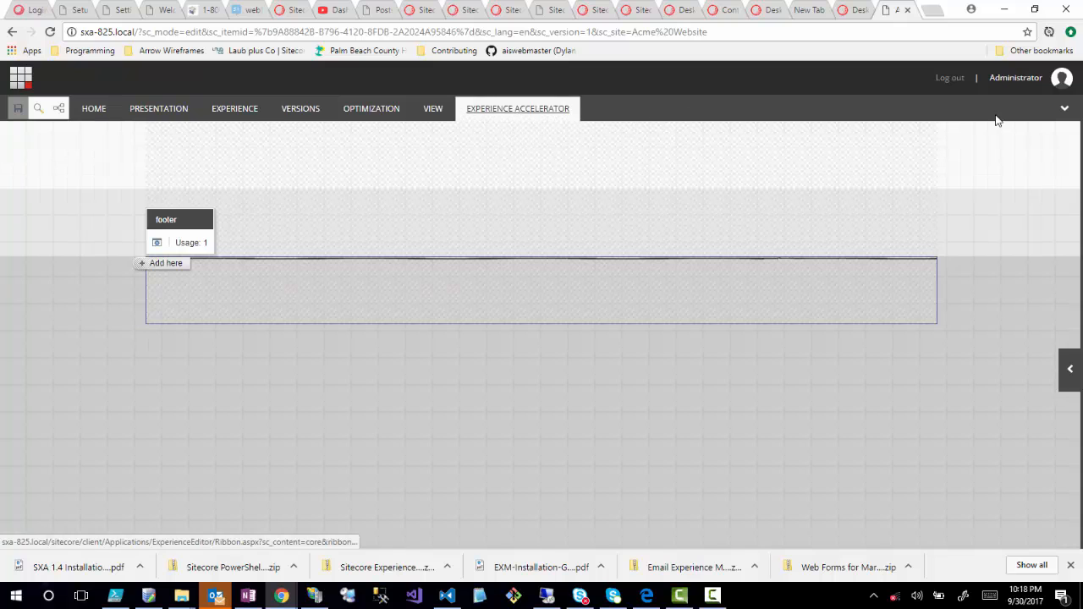
pyautogui.click(1065, 111)
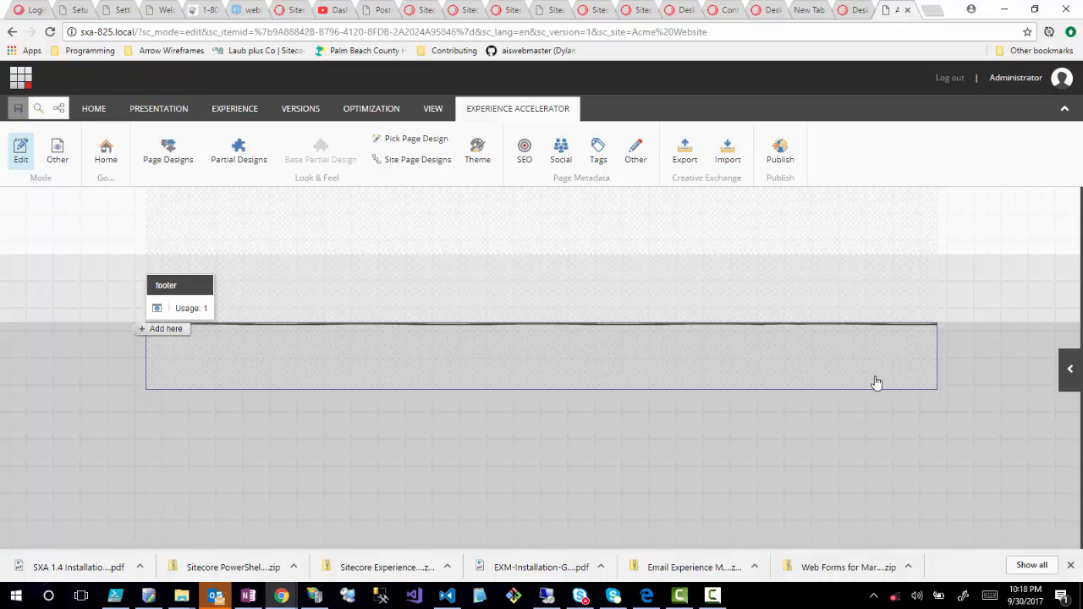
pyautogui.click(1072, 370)
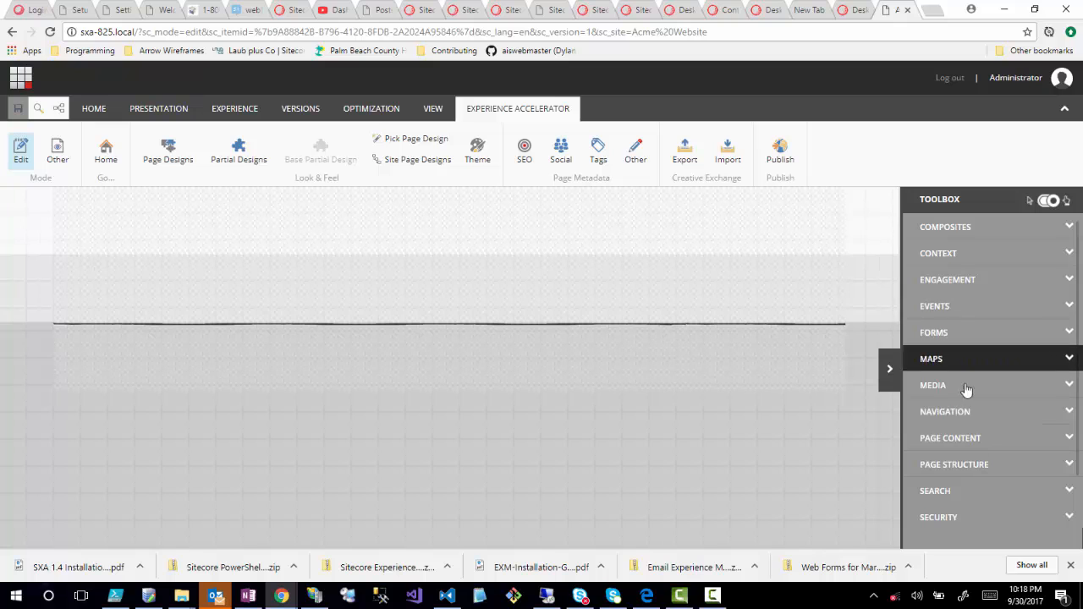
pyautogui.scroll(-1, 964, 456)
pyautogui.scroll(-1, 964, 457)
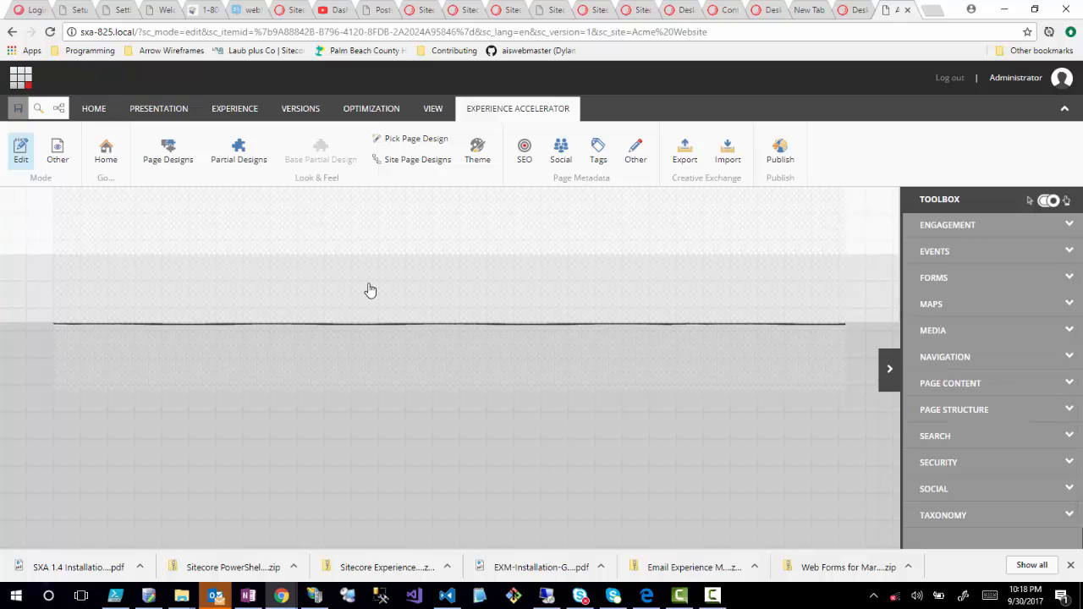
pyautogui.click(277, 352)
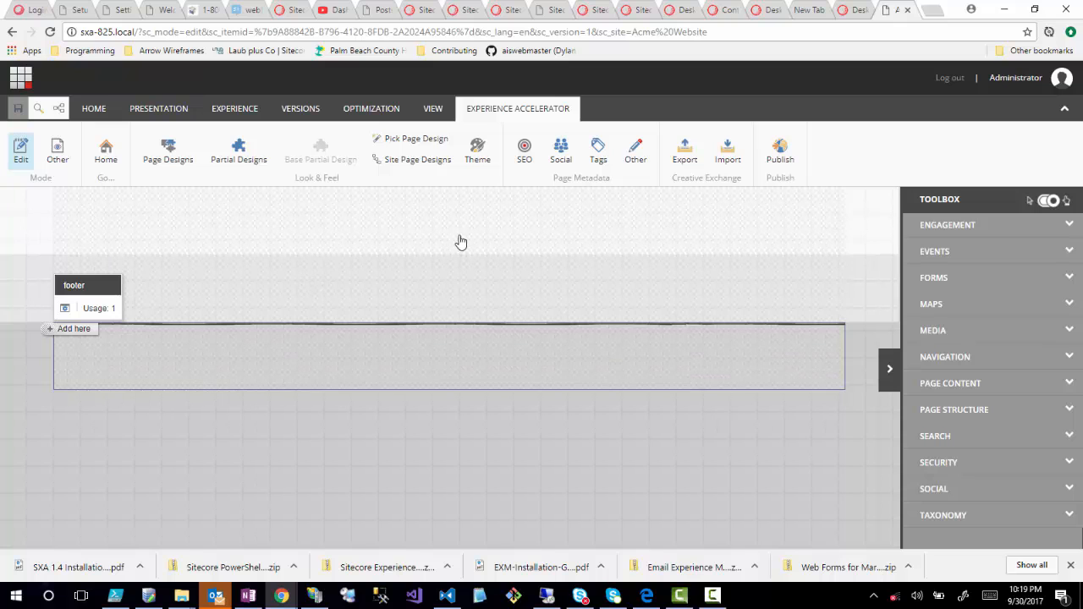
# Examine the page's SEO metadata fields, including its meta properties and sitemap settings, and close them without changes
pyautogui.click(524, 152)
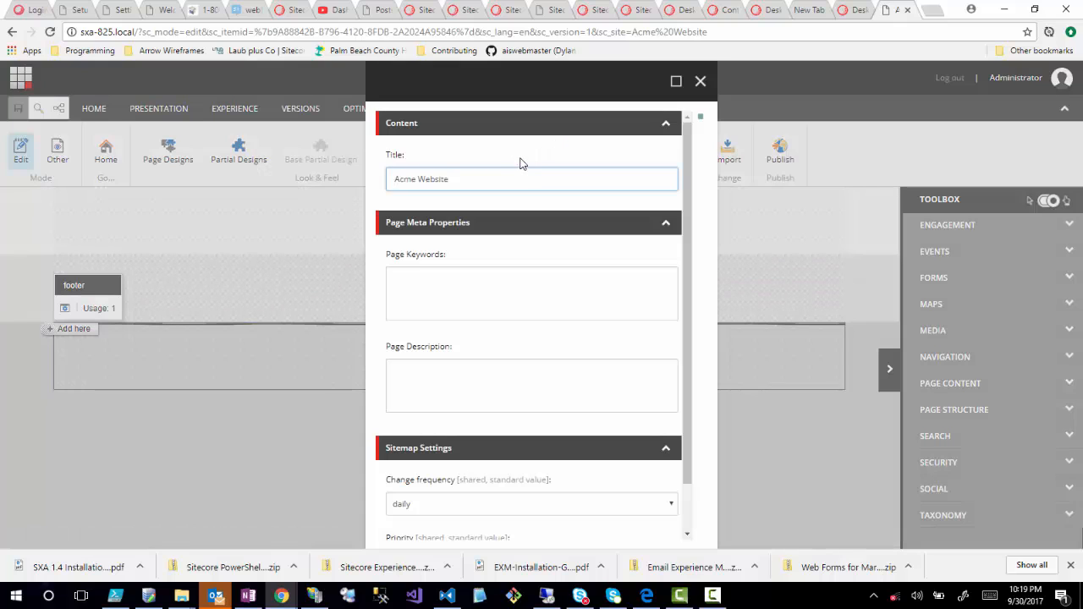
pyautogui.scroll(-2, 617, 355)
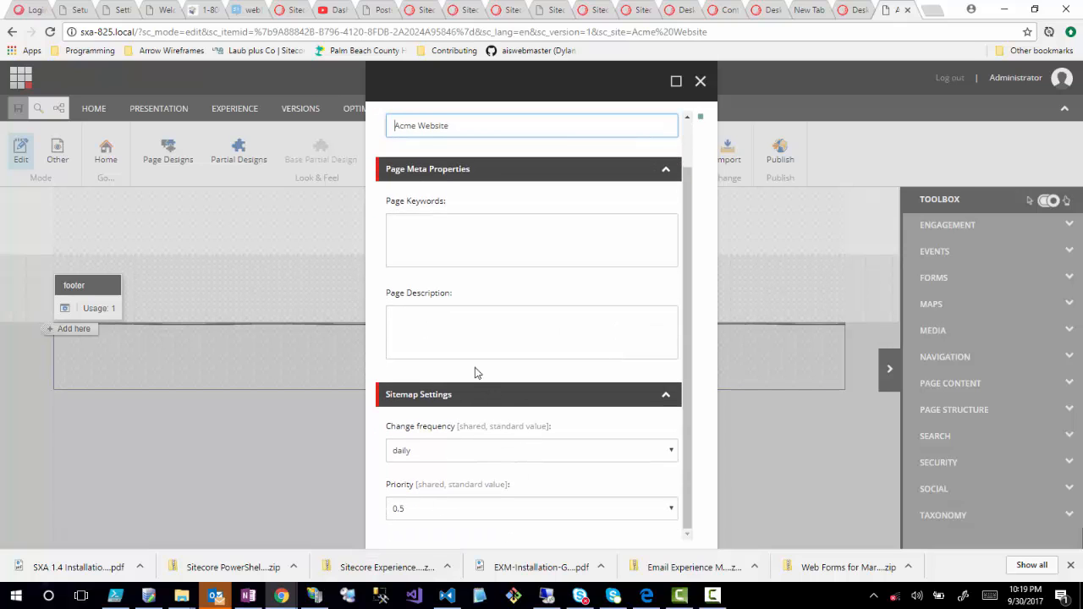
pyautogui.scroll(1, 484, 372)
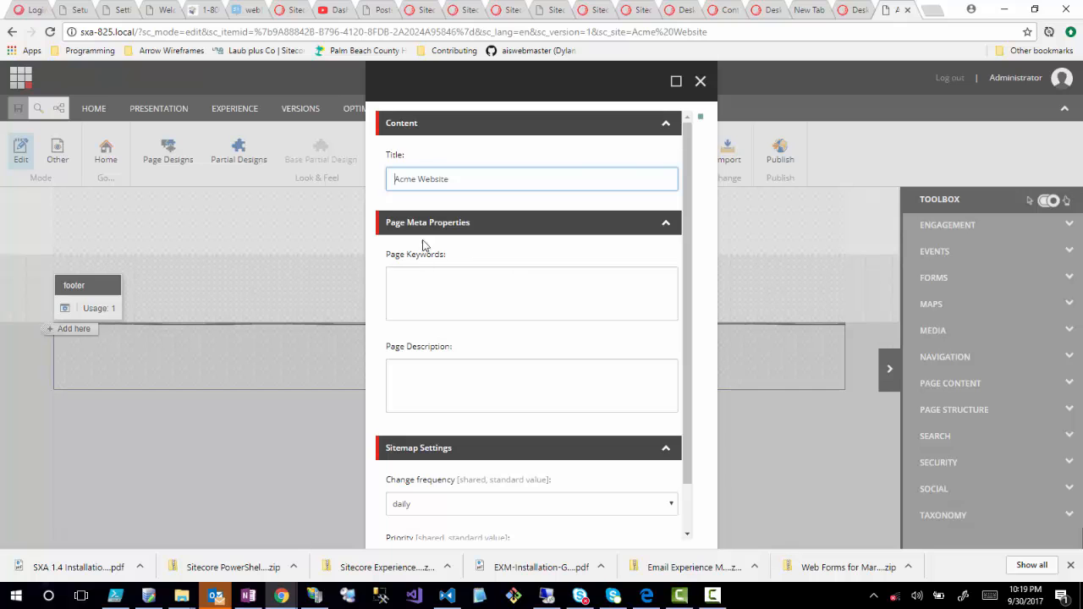
pyautogui.click(701, 82)
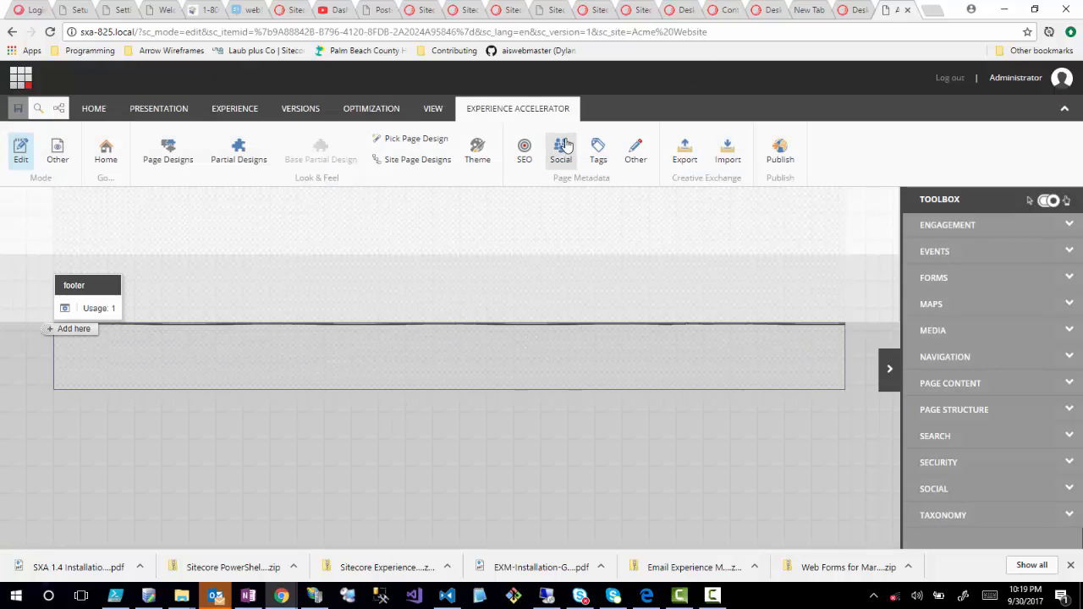
# Examine the page's Tags and Other metadata fields, closing each without changes
pyautogui.click(599, 153)
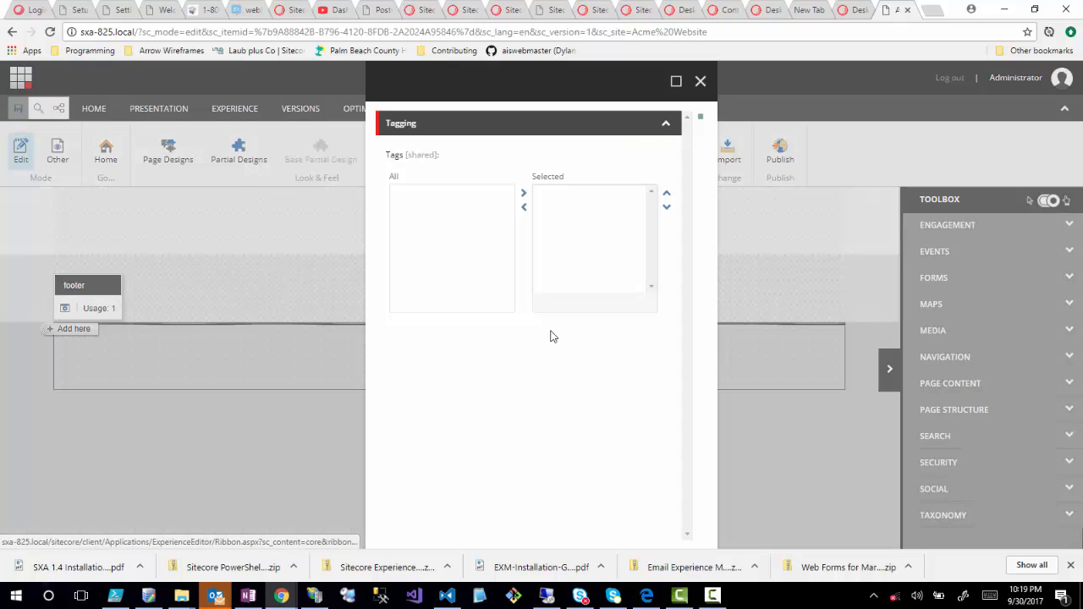
pyautogui.click(700, 81)
pyautogui.click(635, 150)
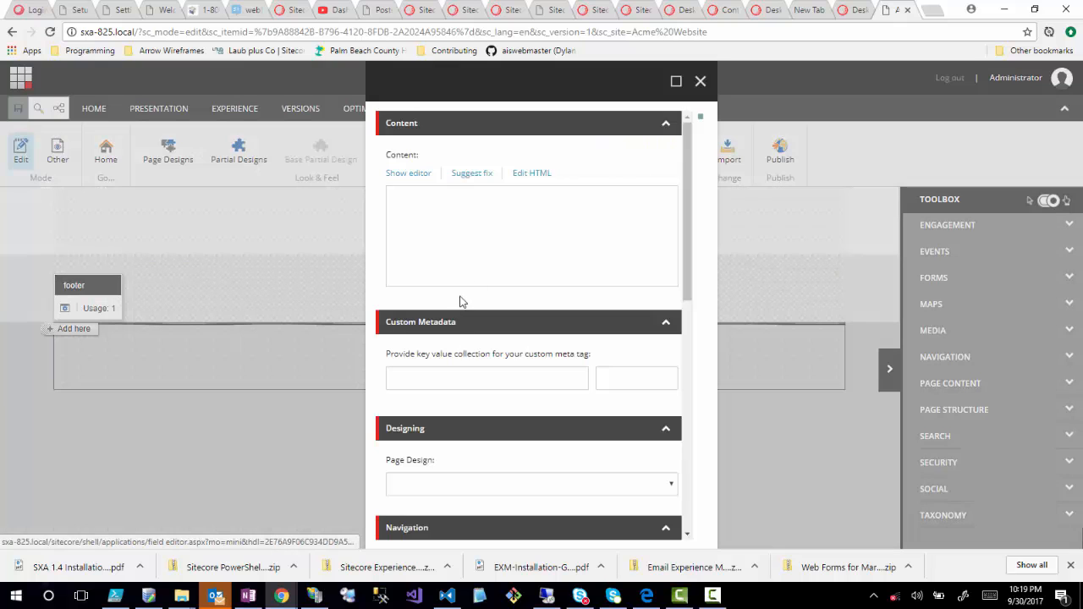
pyautogui.click(698, 80)
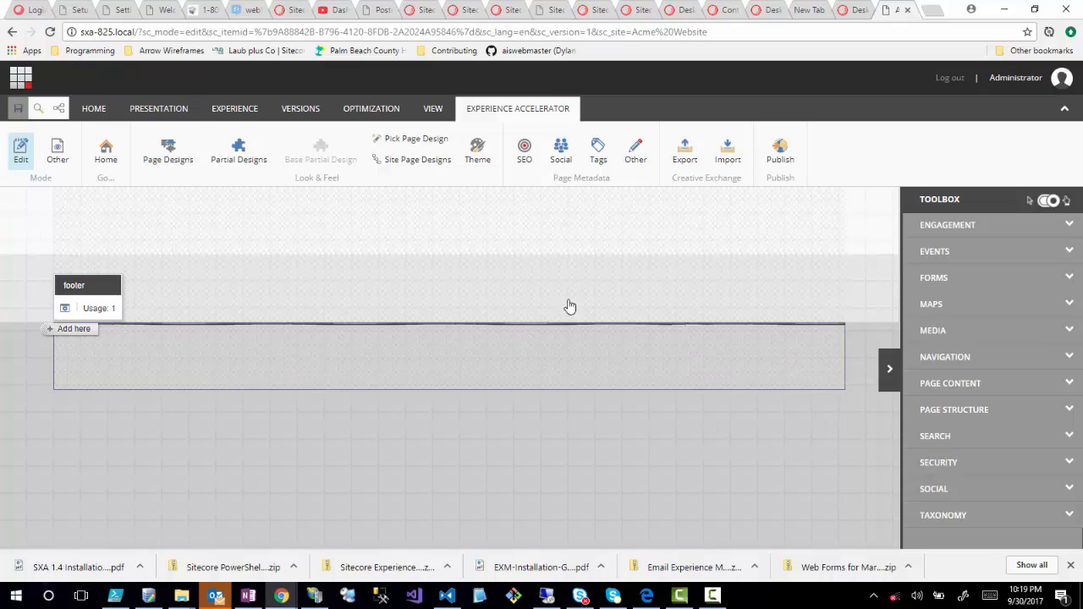